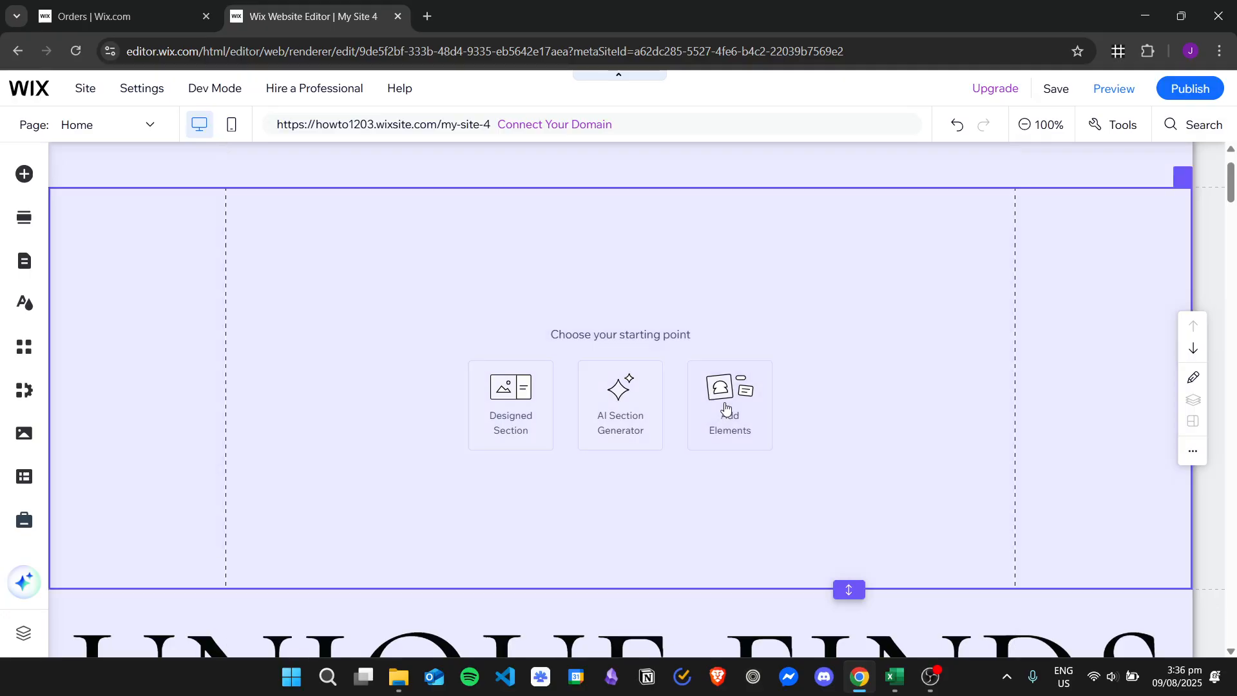
Step: Add the Events app to the site from the Events category of the elements to add
scroll(116, 503, down, 1)
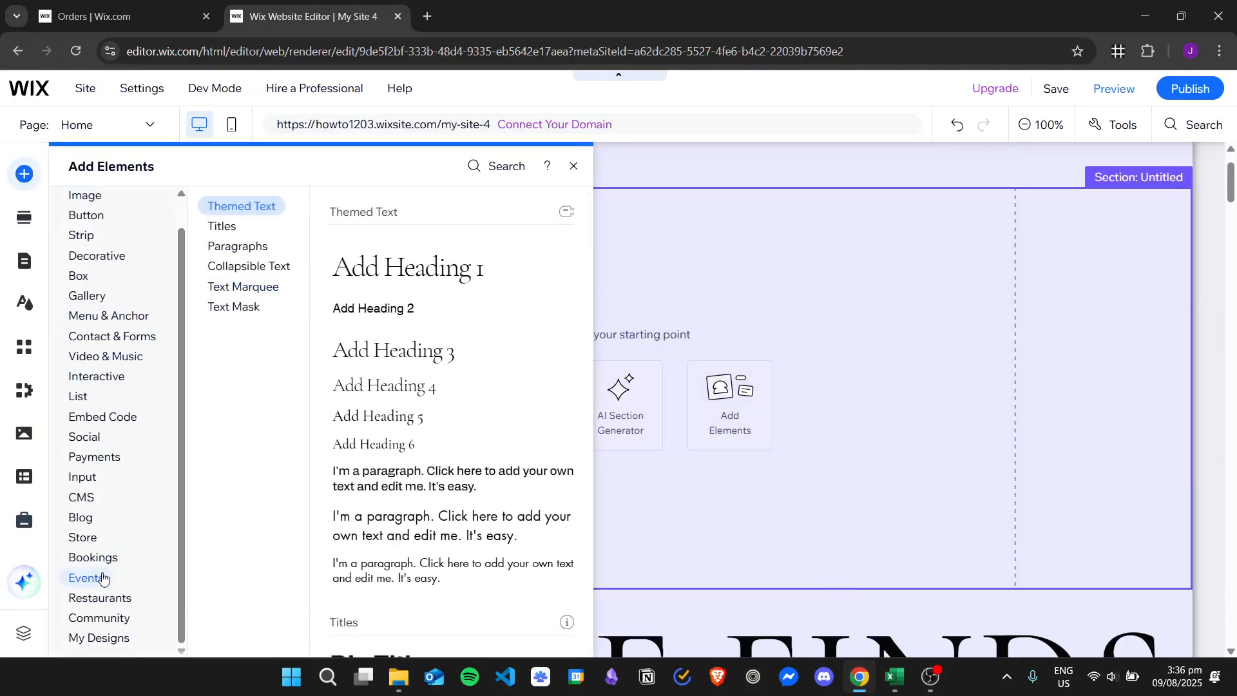
click(87, 578)
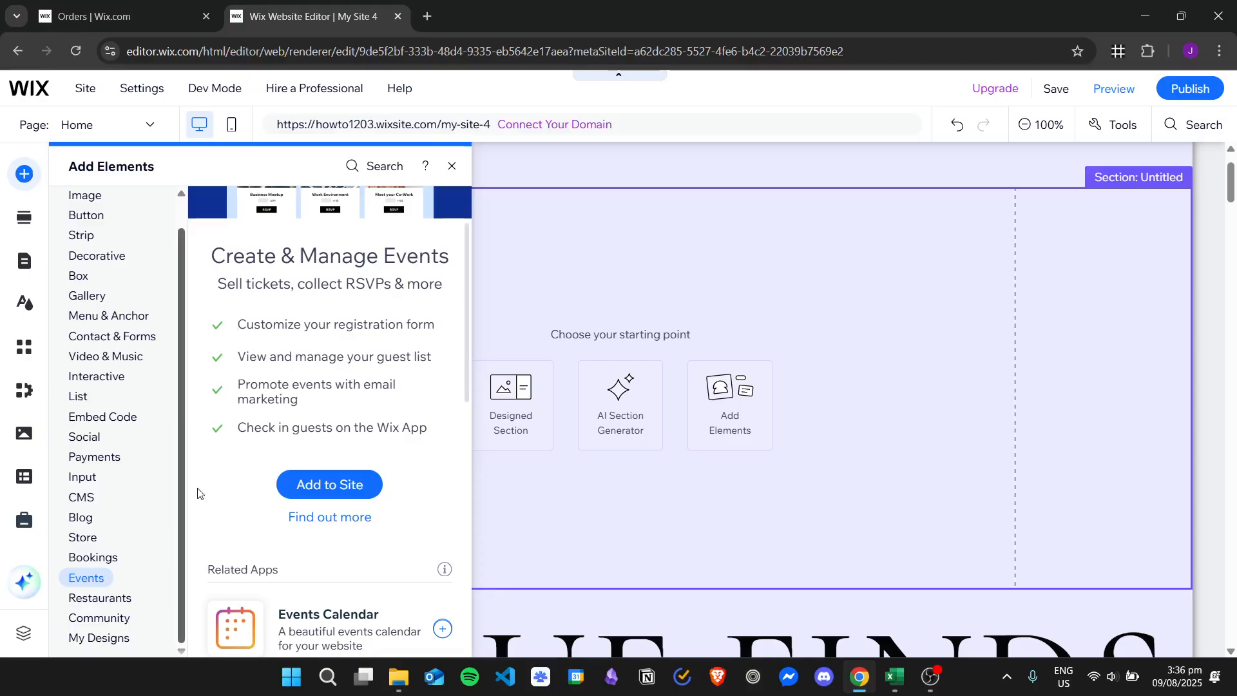
scroll(331, 369, up, 1)
click(336, 564)
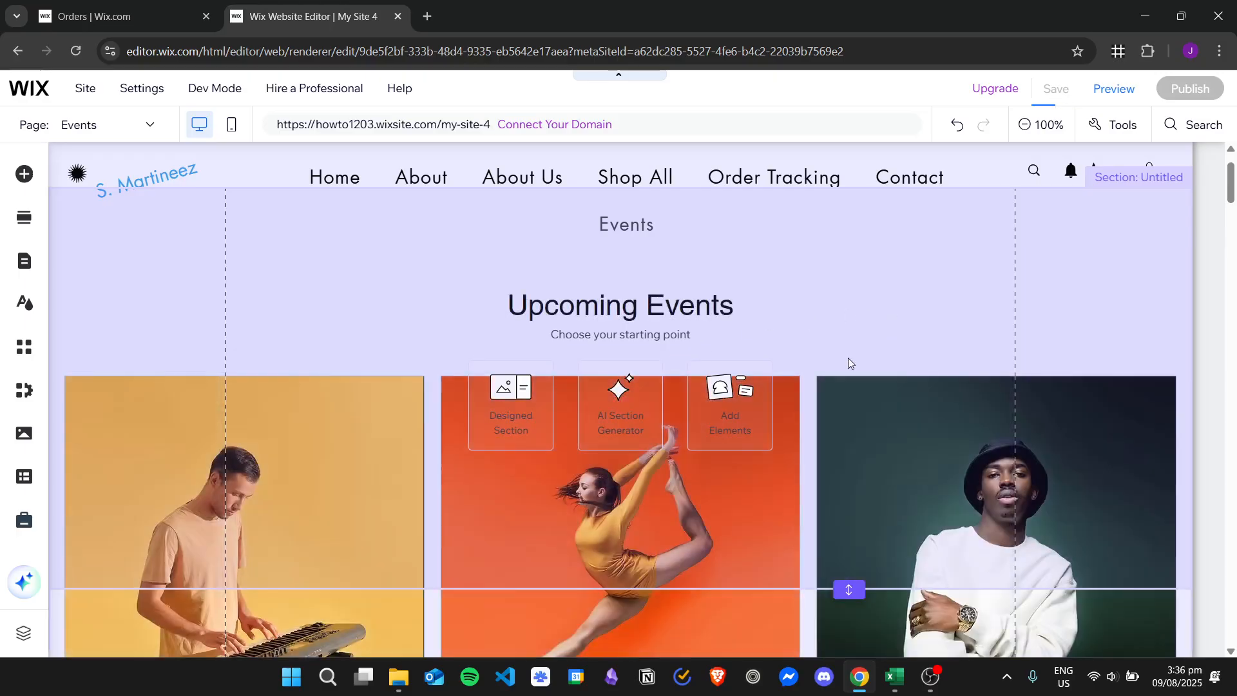
Step: Turn off Stretch to full width for the event list on the Events page
scroll(850, 388, down, 3)
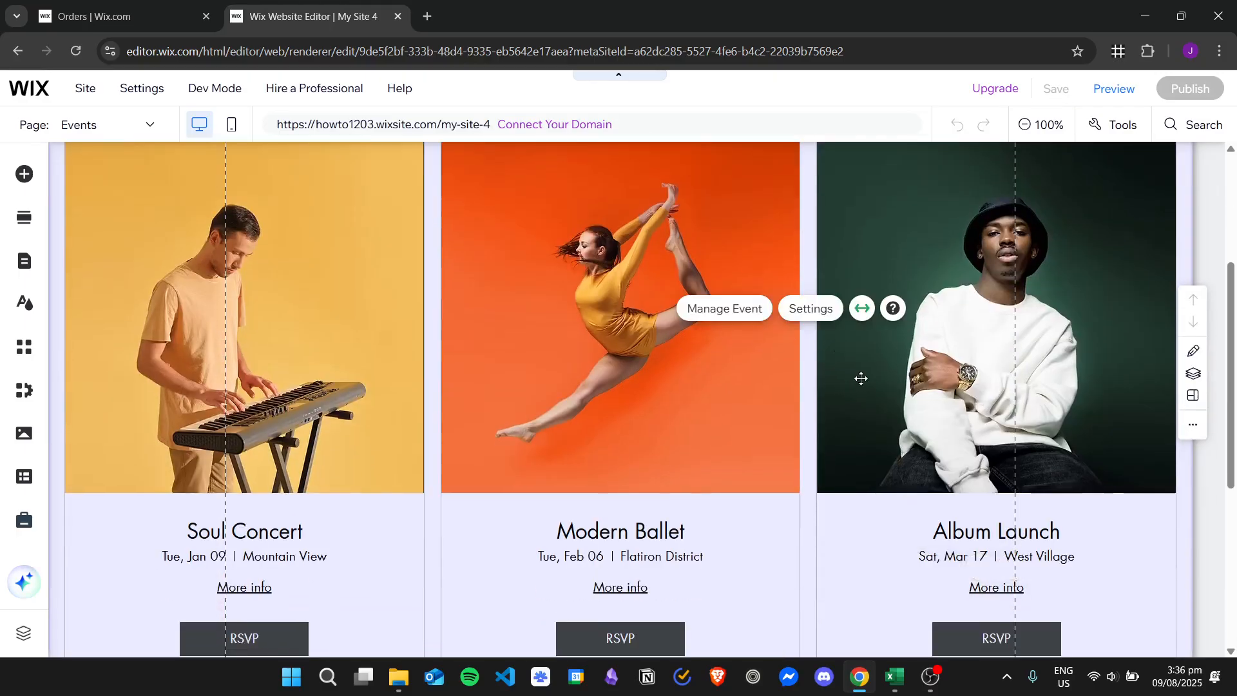
scroll(715, 348, down, 2)
scroll(608, 368, up, 3)
scroll(530, 354, up, 1)
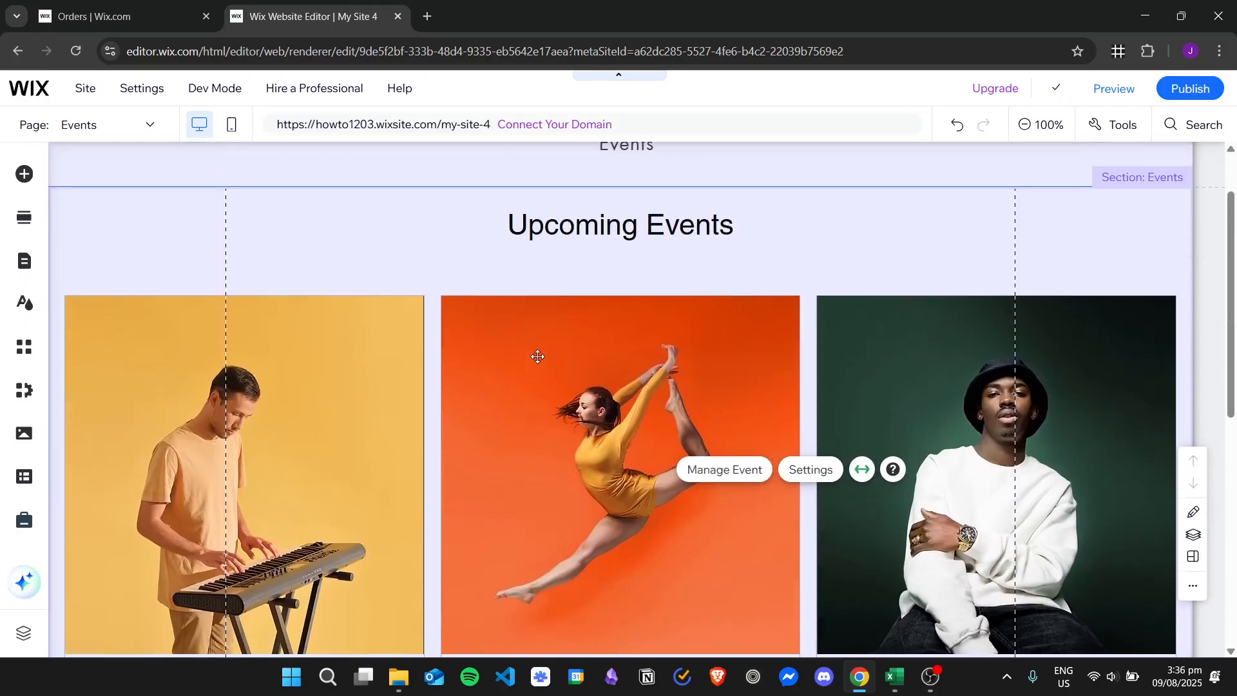
click(861, 470)
click(1136, 262)
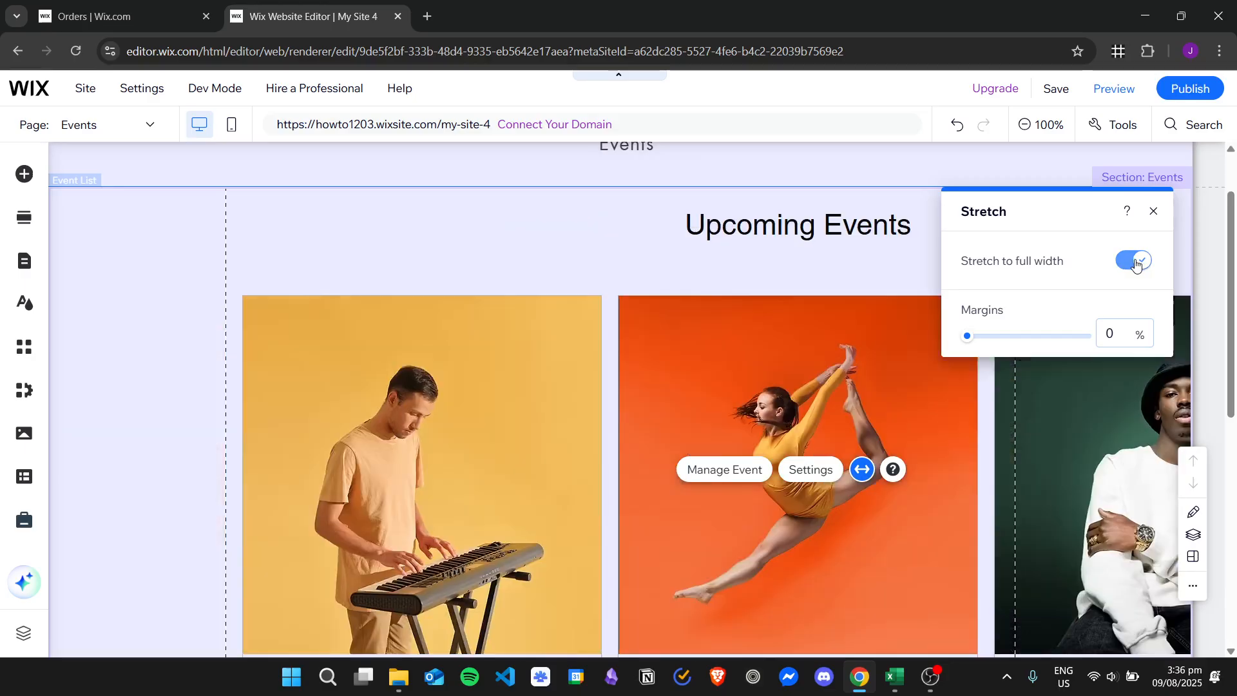
click(1135, 262)
Step: Narrow the event list slightly by moving its right edge inward
scroll(862, 342, down, 5)
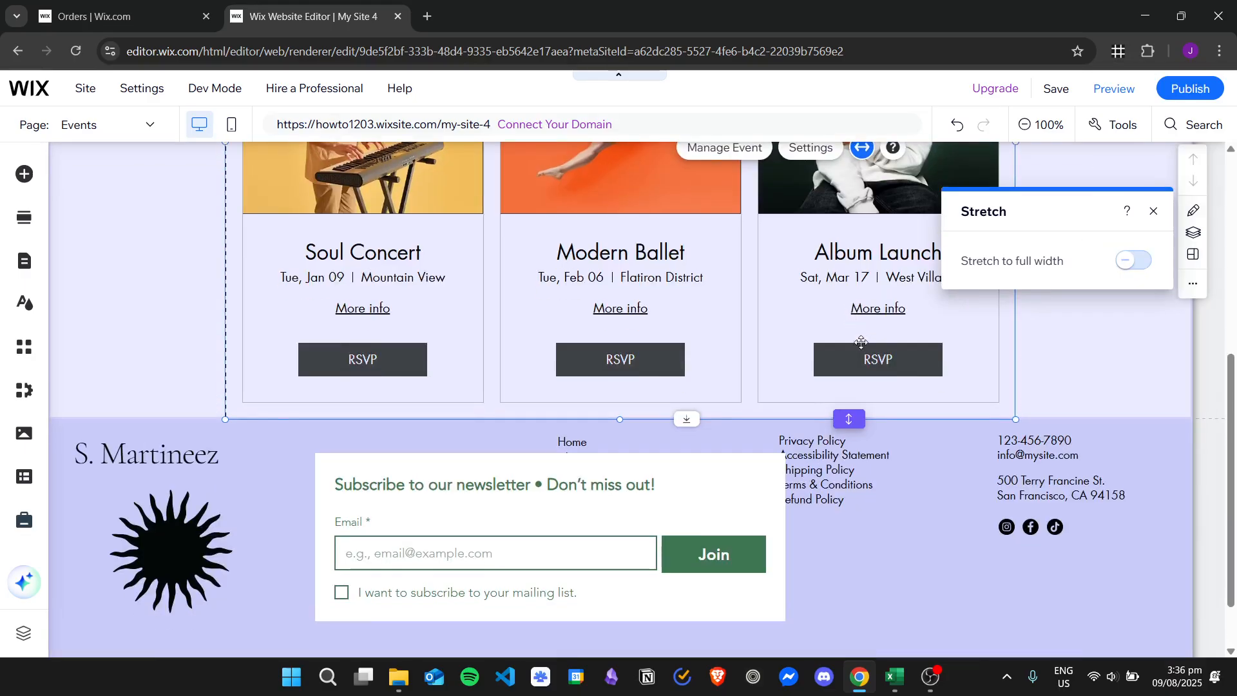
scroll(973, 442, up, 3)
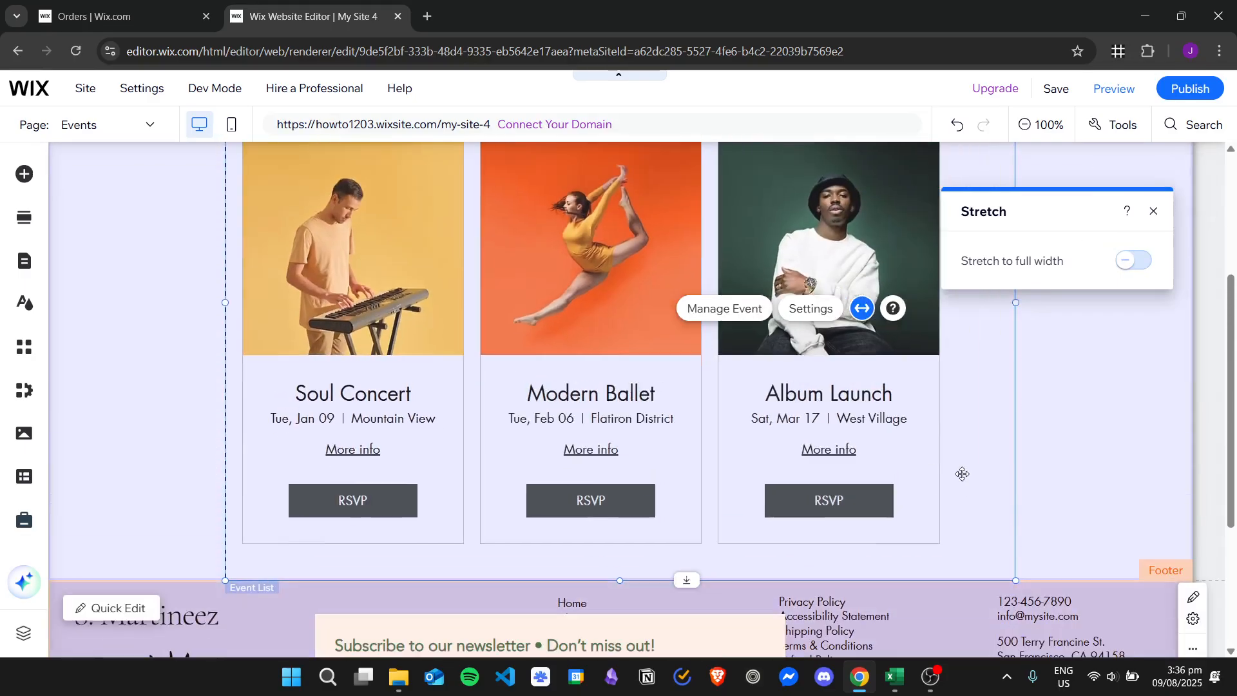
drag(962, 474, 983, 462)
scroll(908, 407, up, 1)
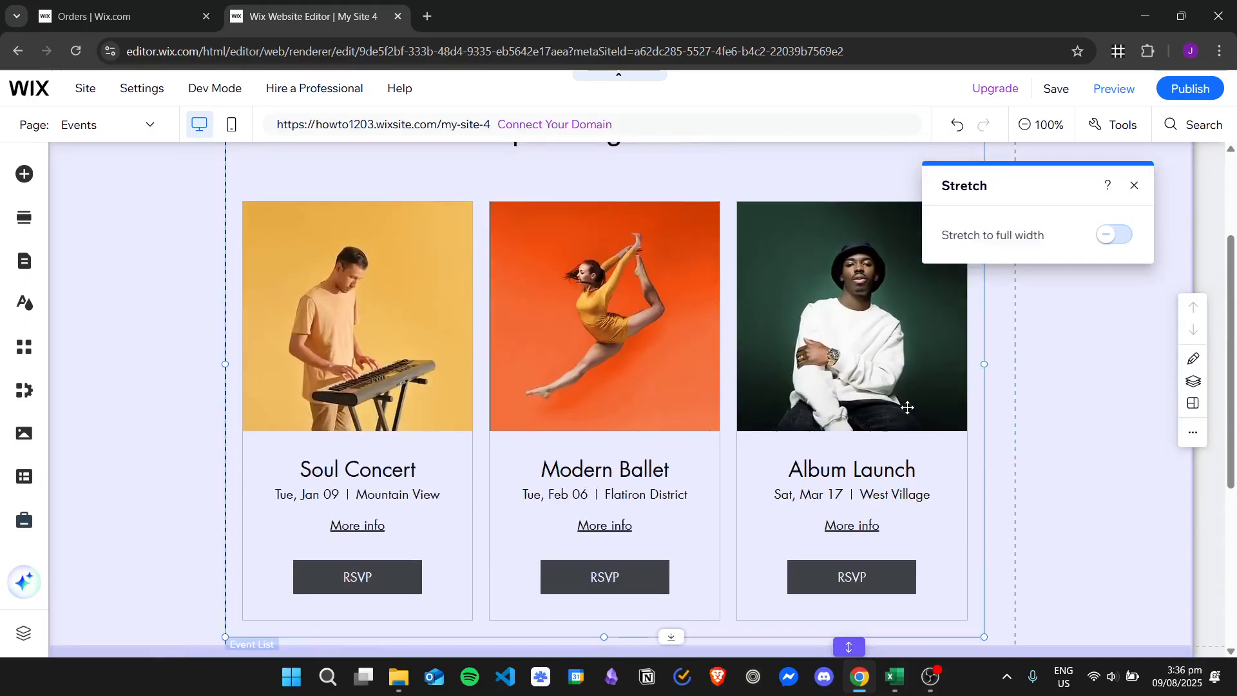
scroll(907, 407, up, 1)
scroll(879, 404, up, 1)
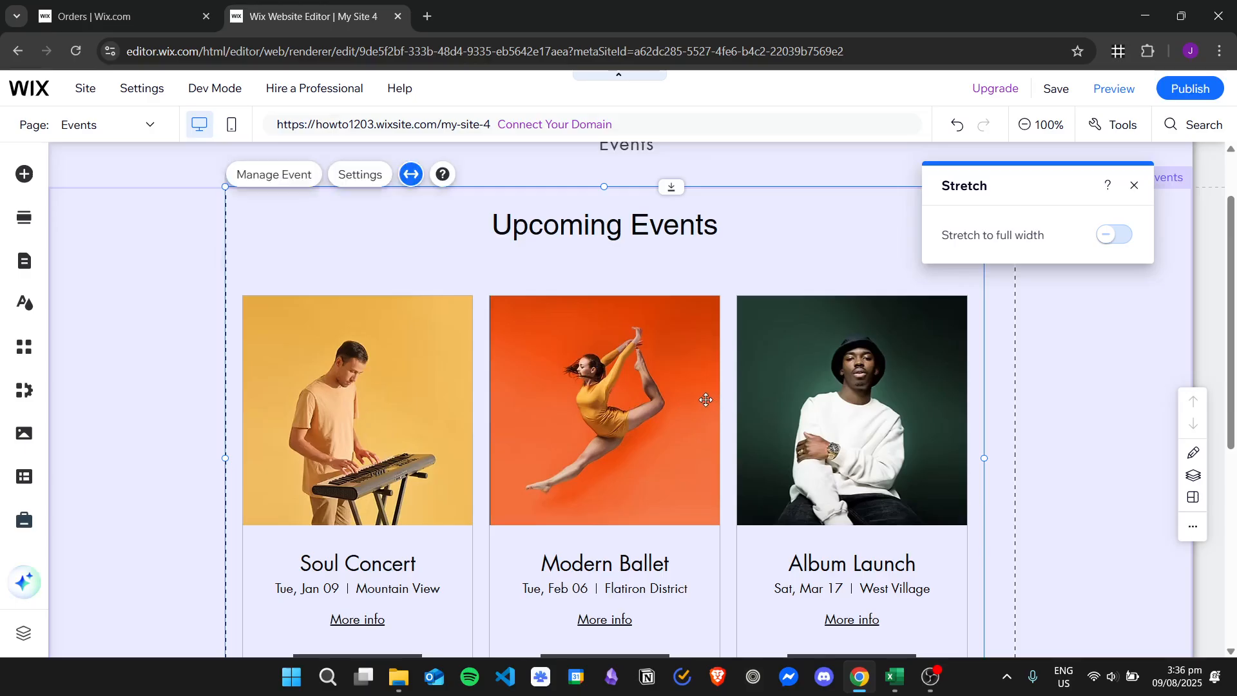
Step: Change the event list's layout to Calendar and close its settings
click(675, 381)
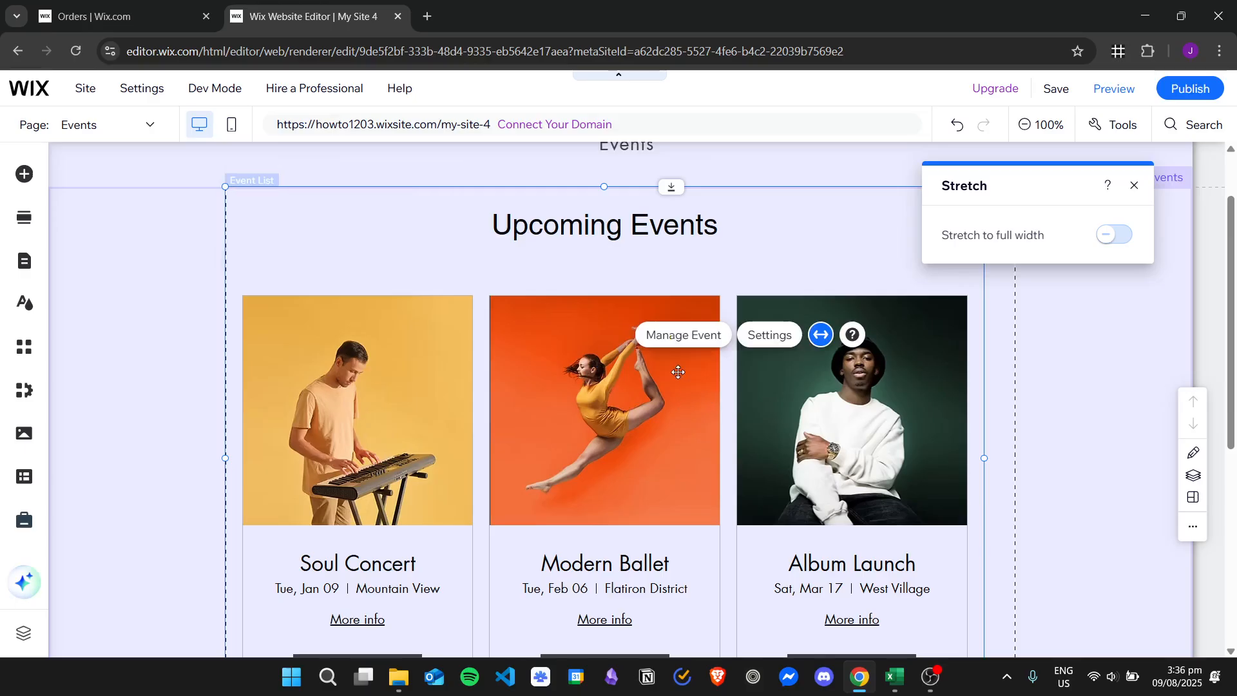
click(776, 336)
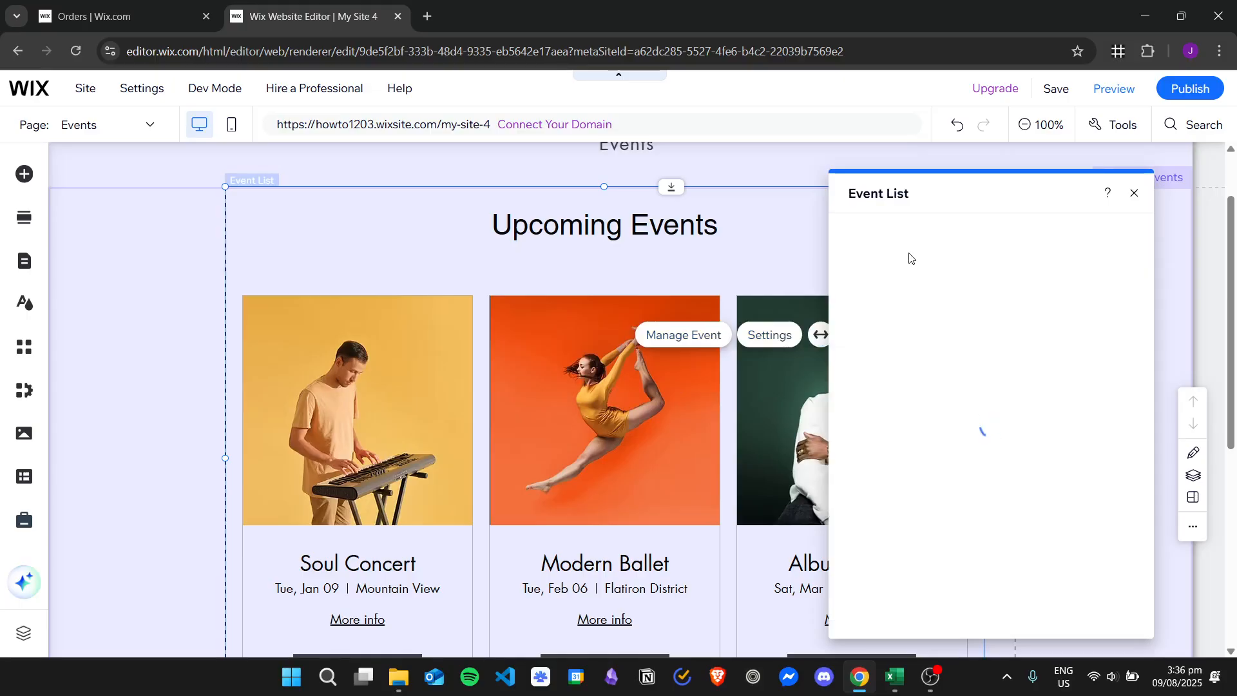
click(876, 297)
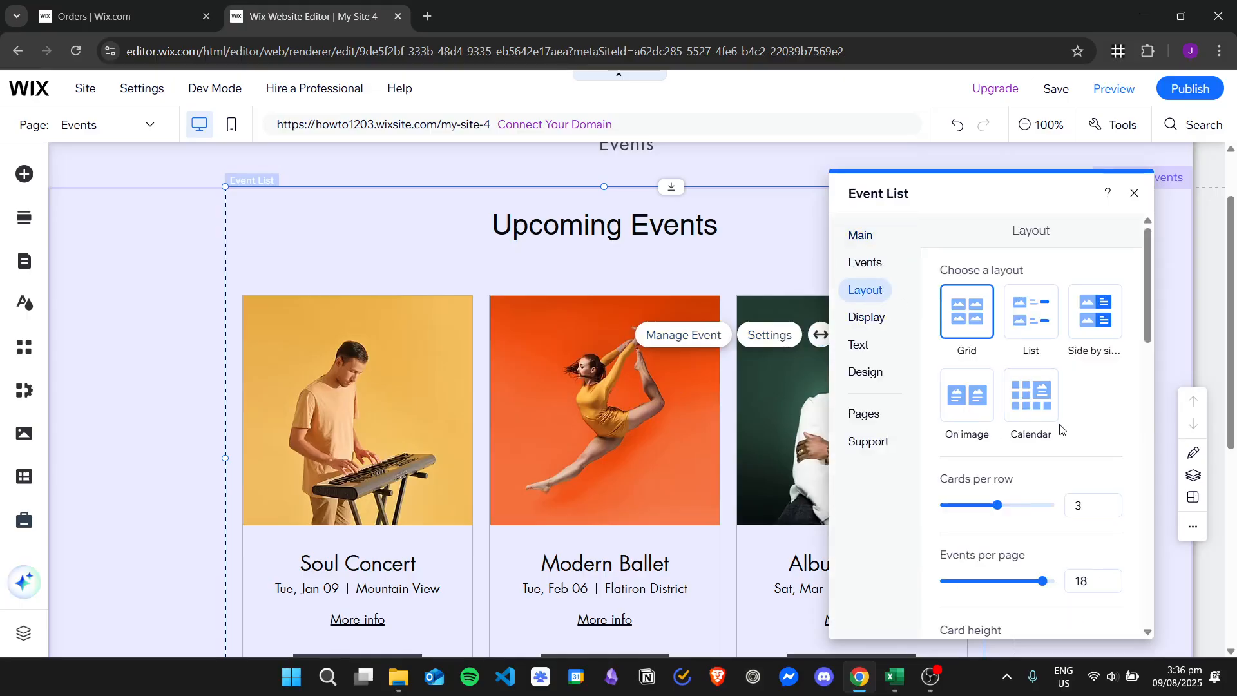
click(1036, 401)
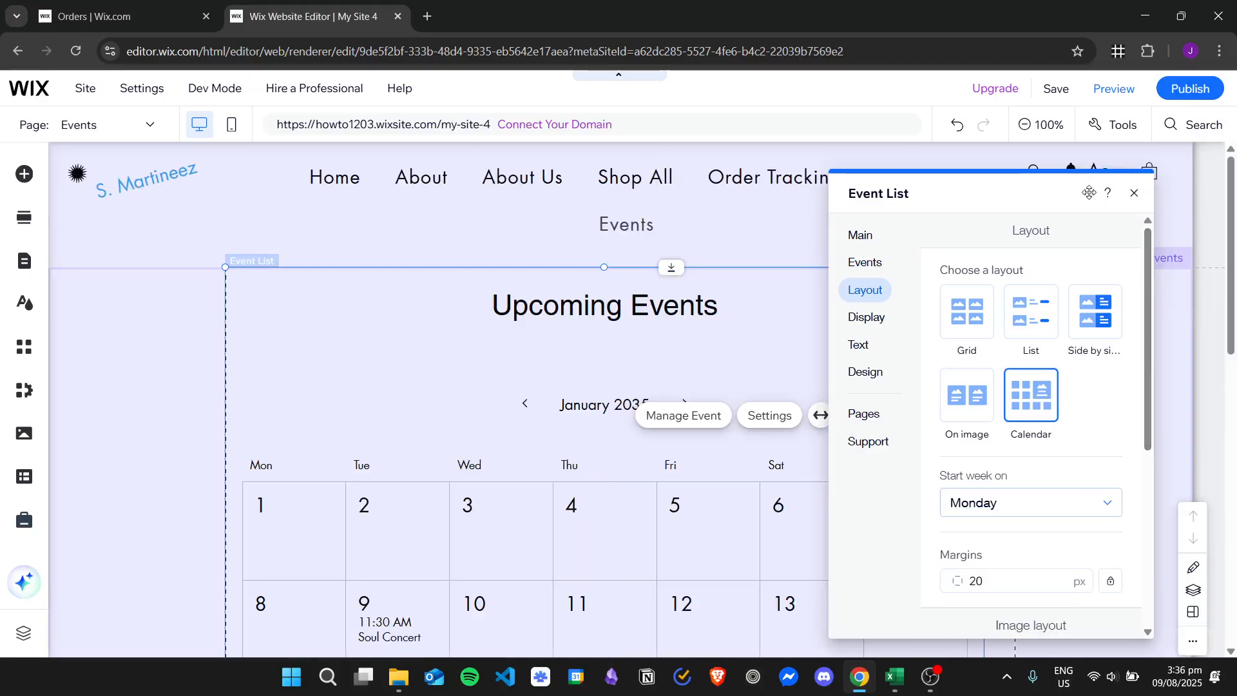
click(1134, 193)
Step: Look over the calendar on the page and the event list's events, layout, display and text settings
scroll(677, 400, down, 4)
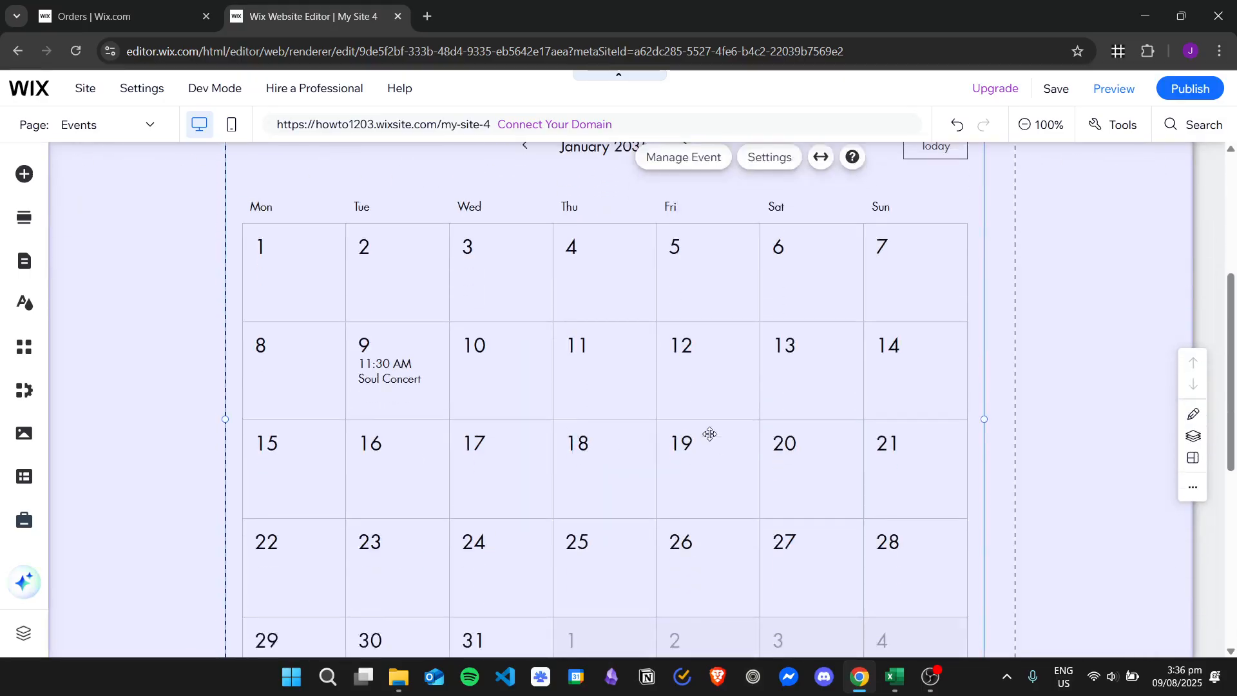
scroll(709, 434, down, 3)
scroll(796, 393, up, 4)
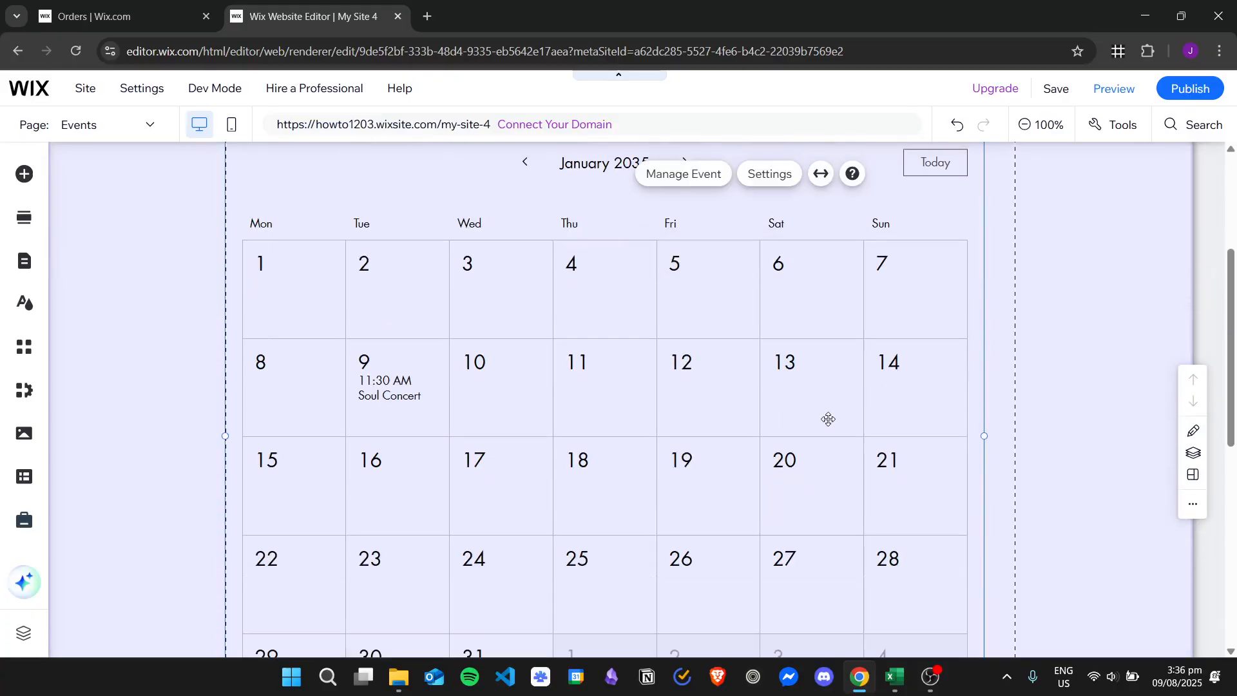
scroll(459, 270, down, 3)
scroll(522, 511, up, 3)
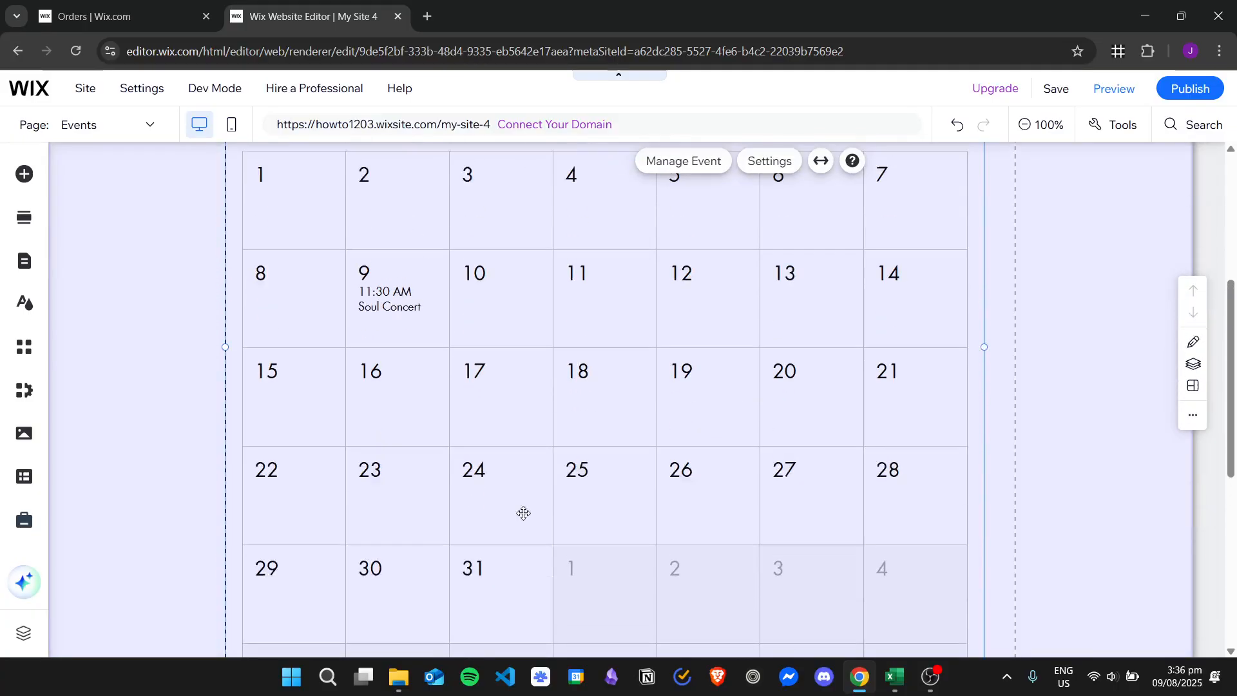
scroll(575, 439, up, 3)
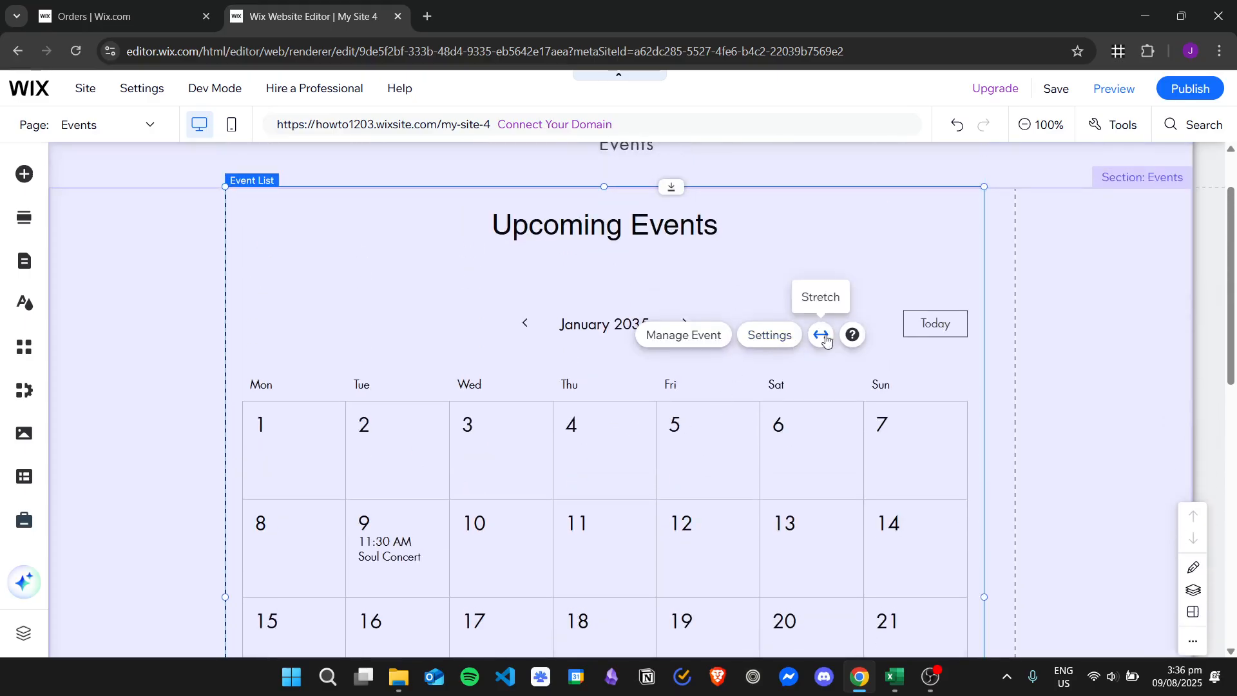
click(760, 341)
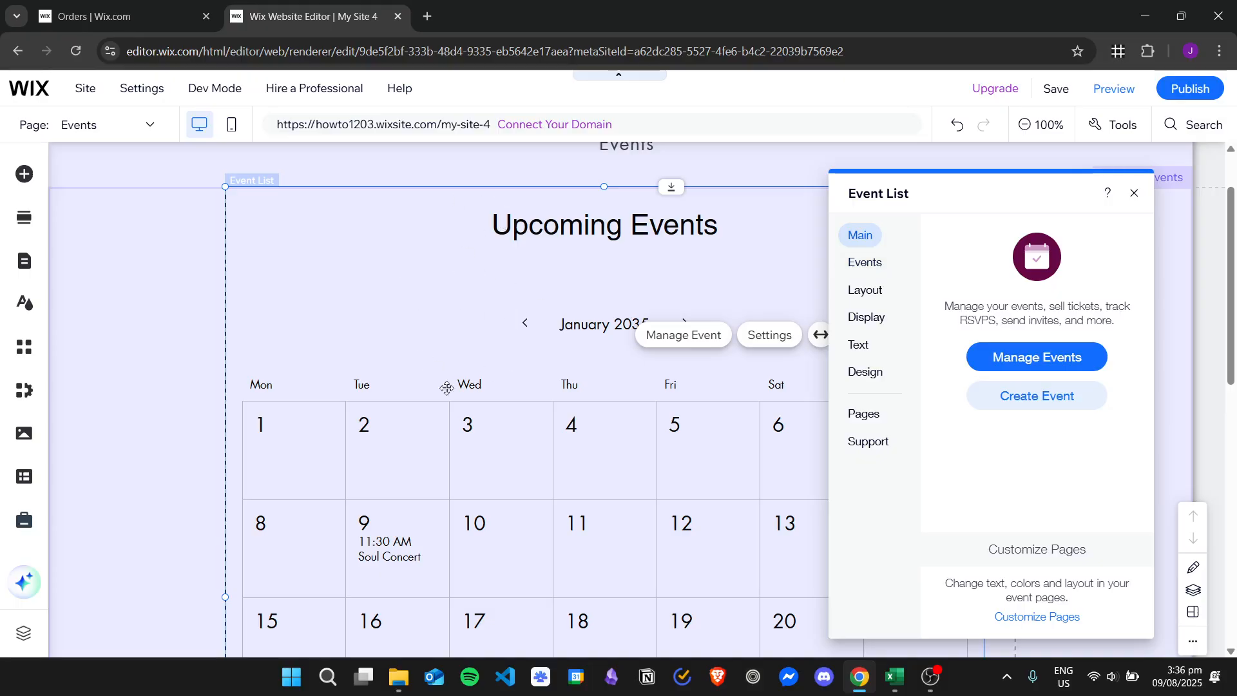
click(865, 262)
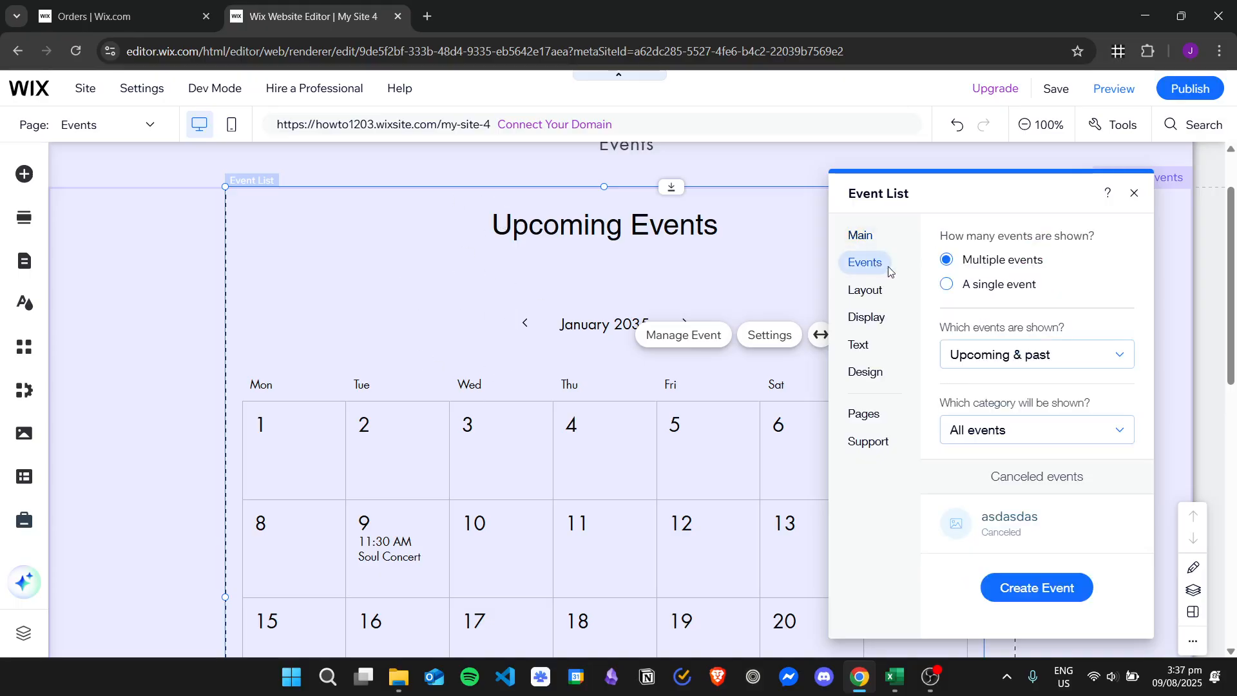
click(862, 237)
click(867, 262)
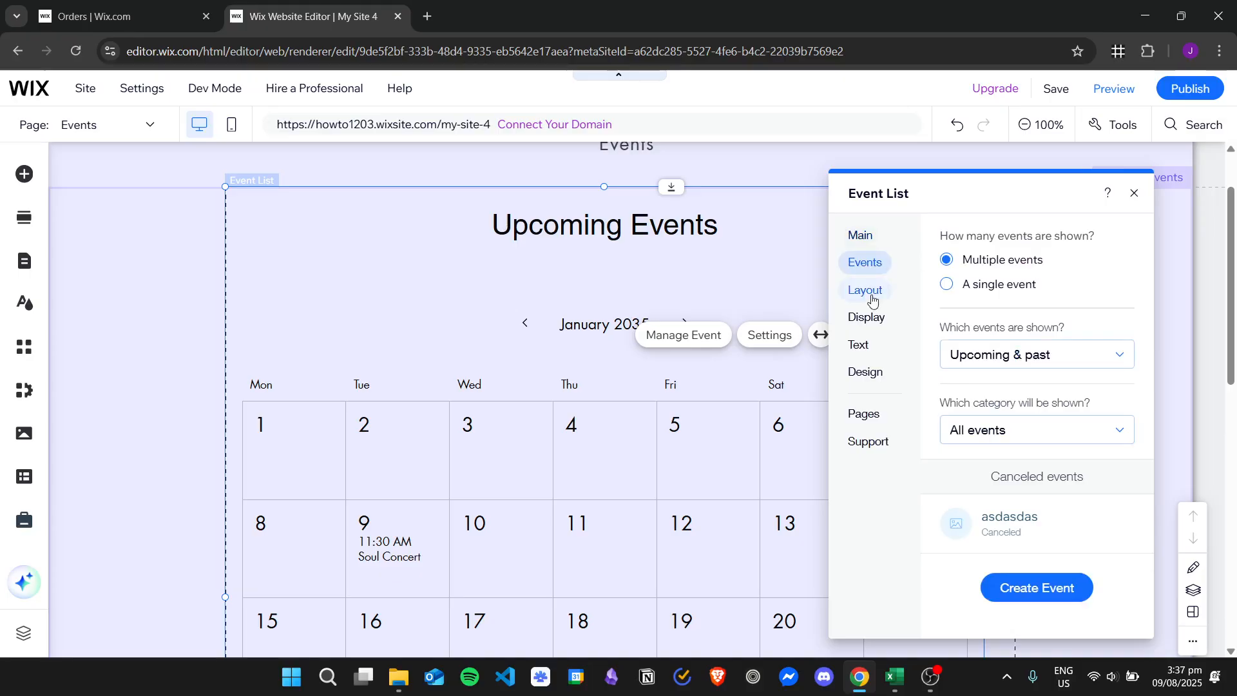
click(870, 290)
click(873, 320)
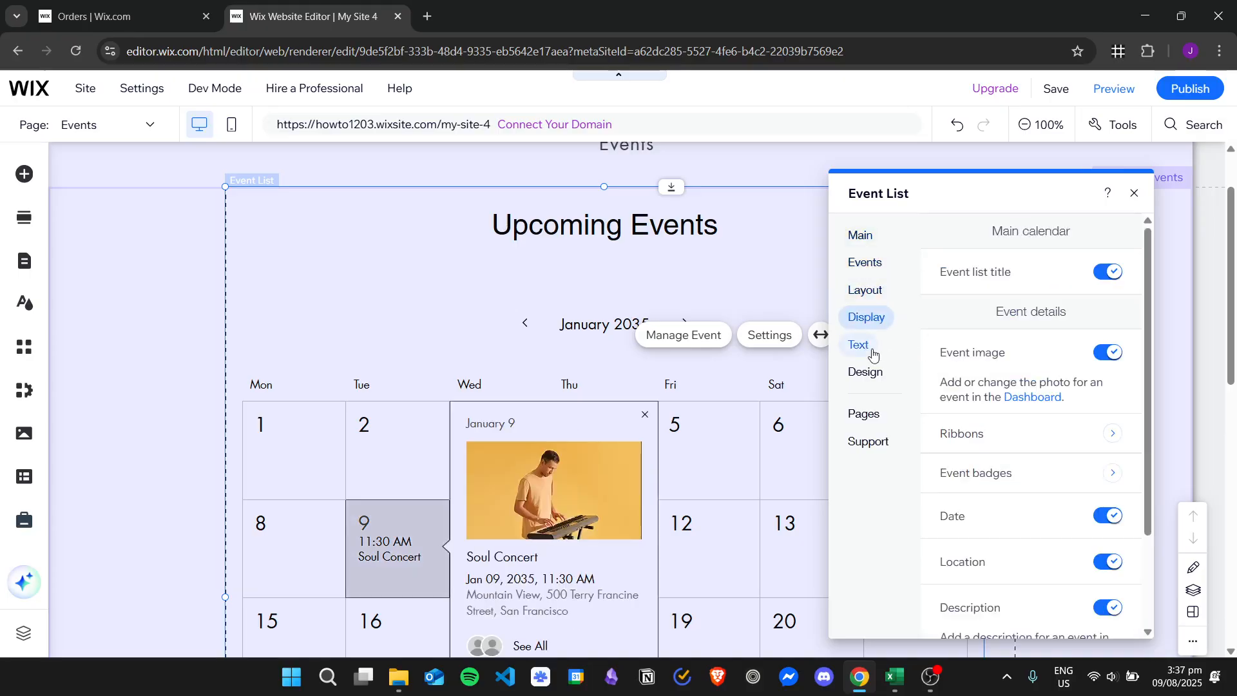
click(861, 344)
Step: Set the text colour of the calendar title and the month to the theme blue #2B1BC2 in the text design
click(866, 373)
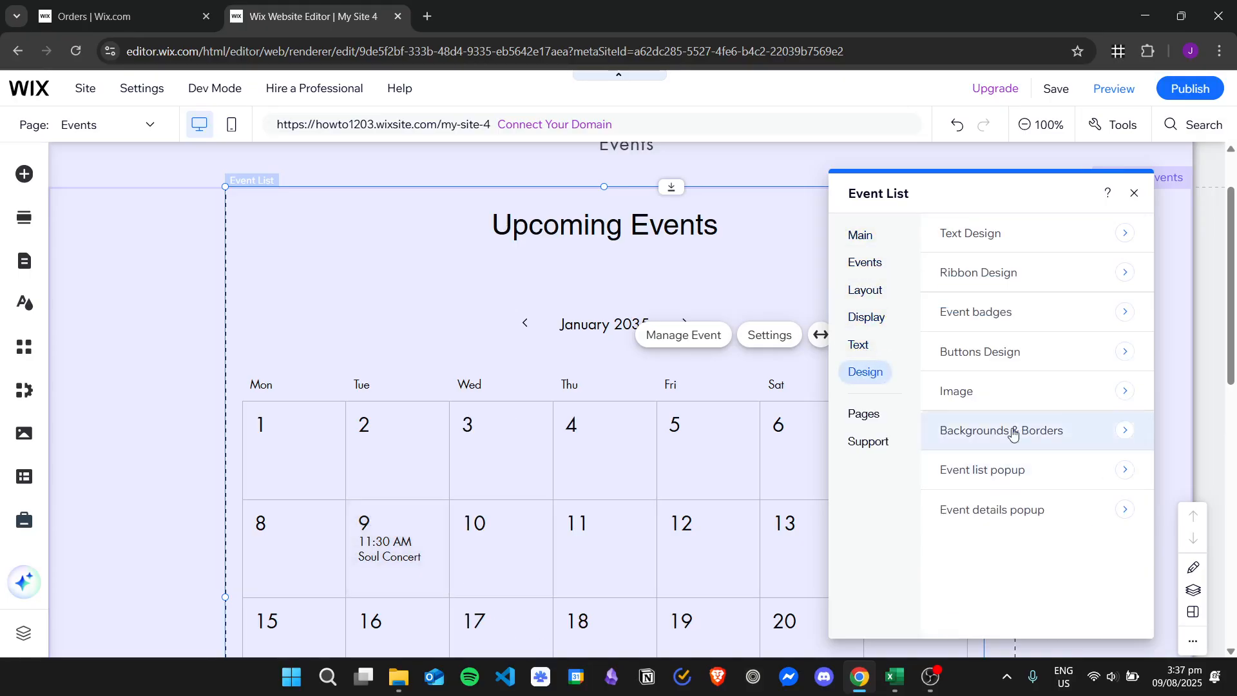
click(1028, 244)
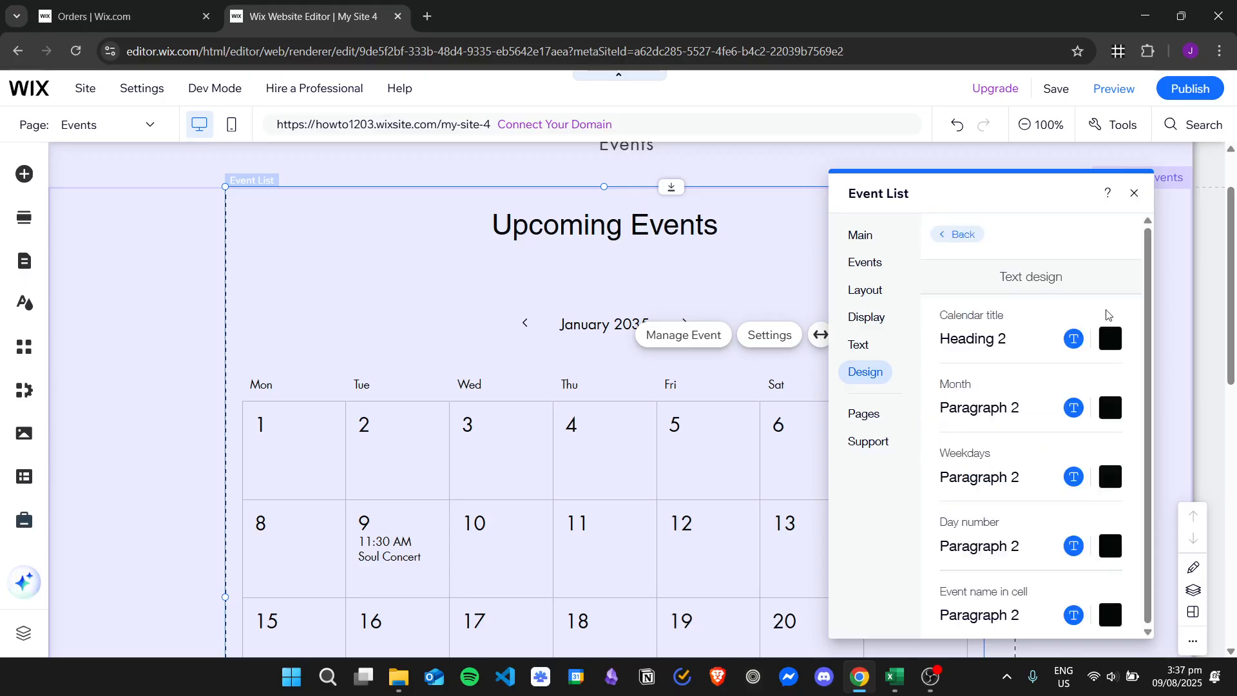
click(1111, 348)
click(1119, 442)
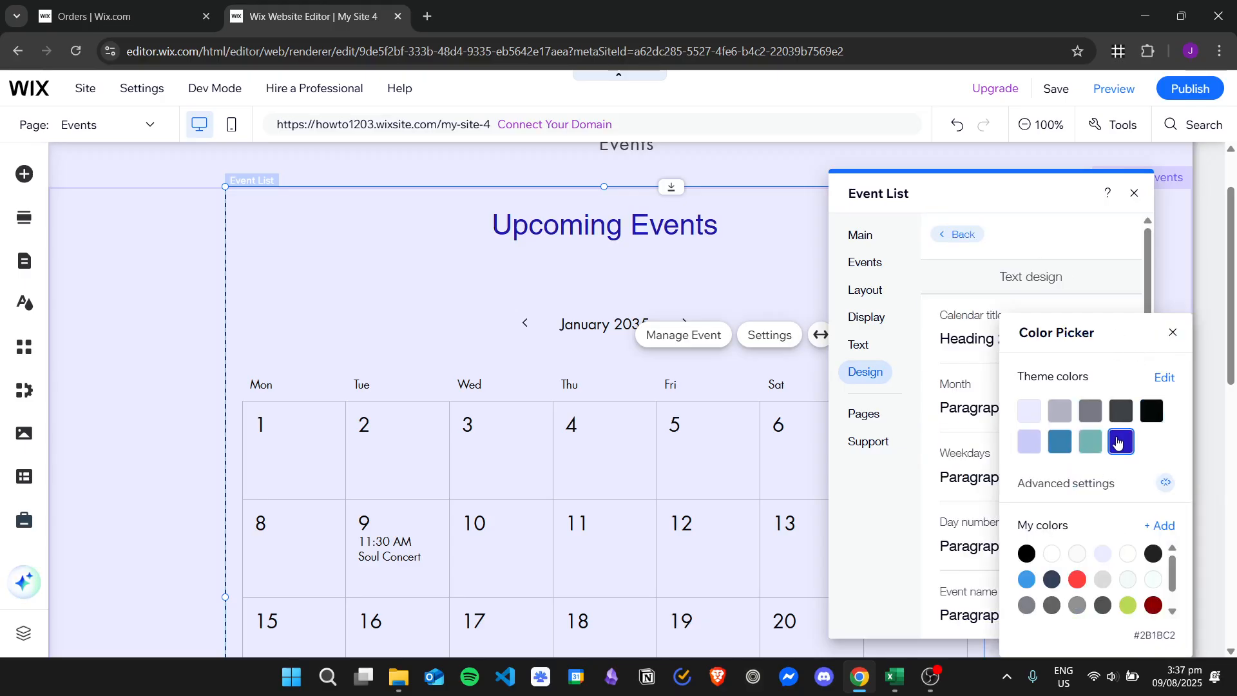
click(1173, 332)
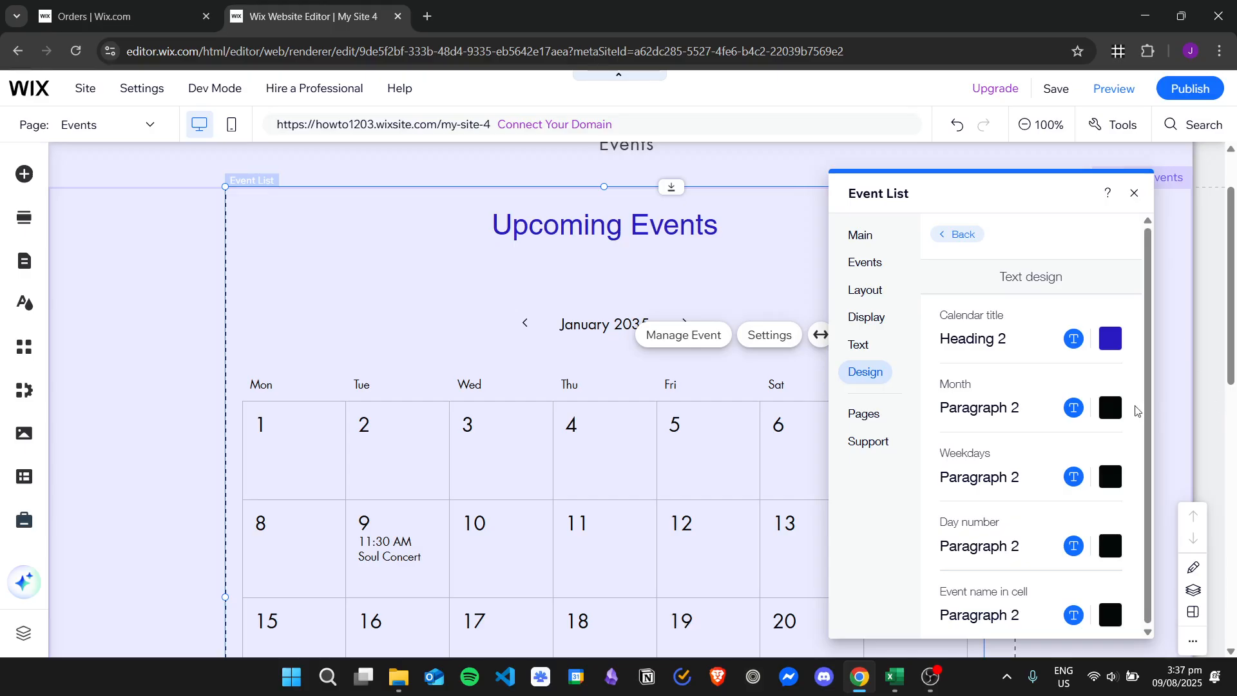
click(1110, 407)
click(1121, 442)
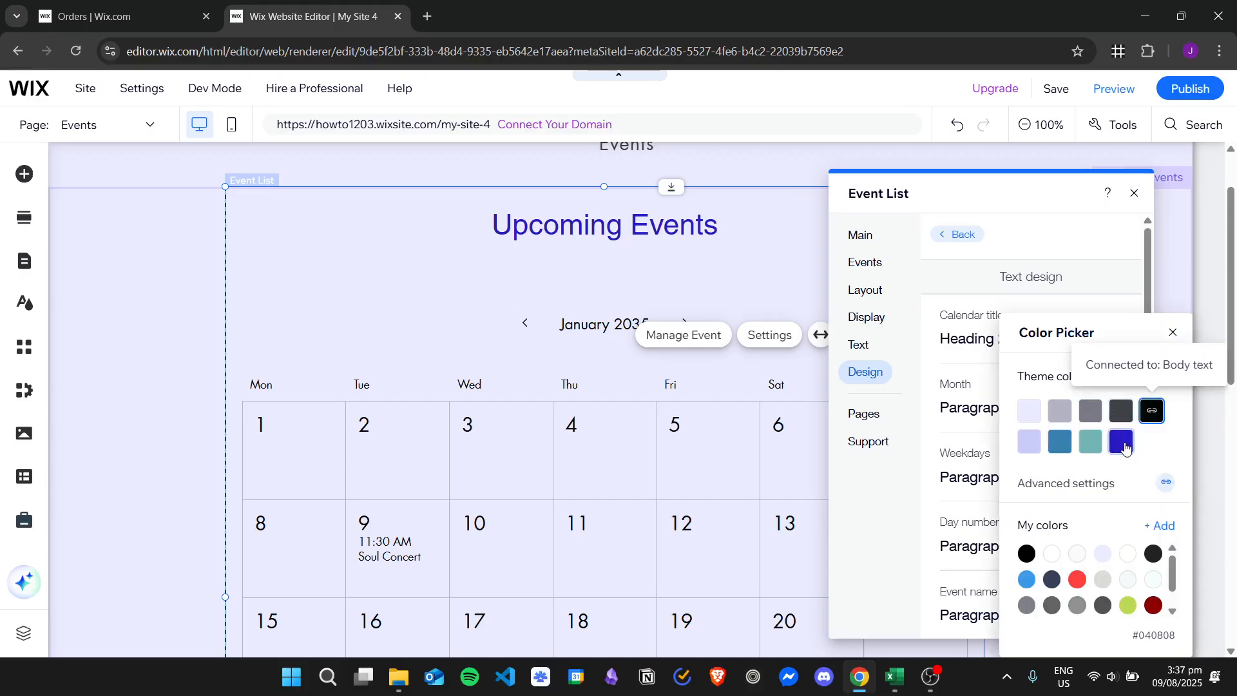
click(1174, 333)
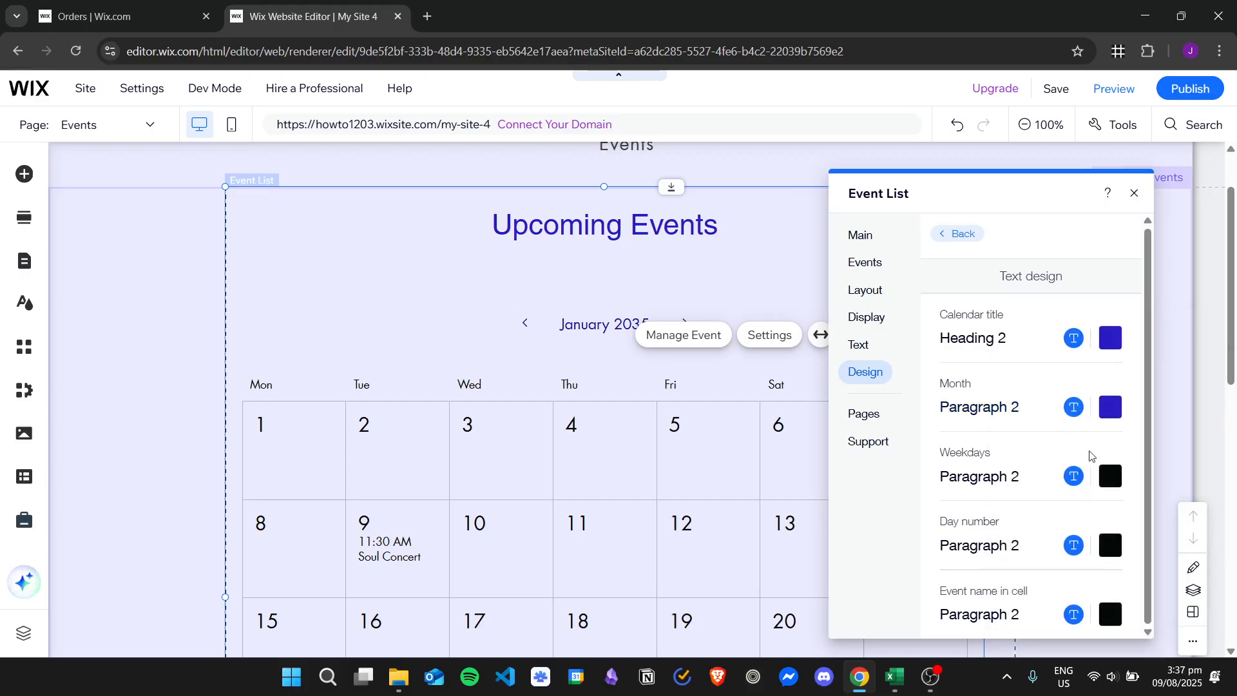
Step: Set the text colour of the weekdays and the day numbers to the theme blue #2B1BC2
click(1111, 476)
click(1121, 443)
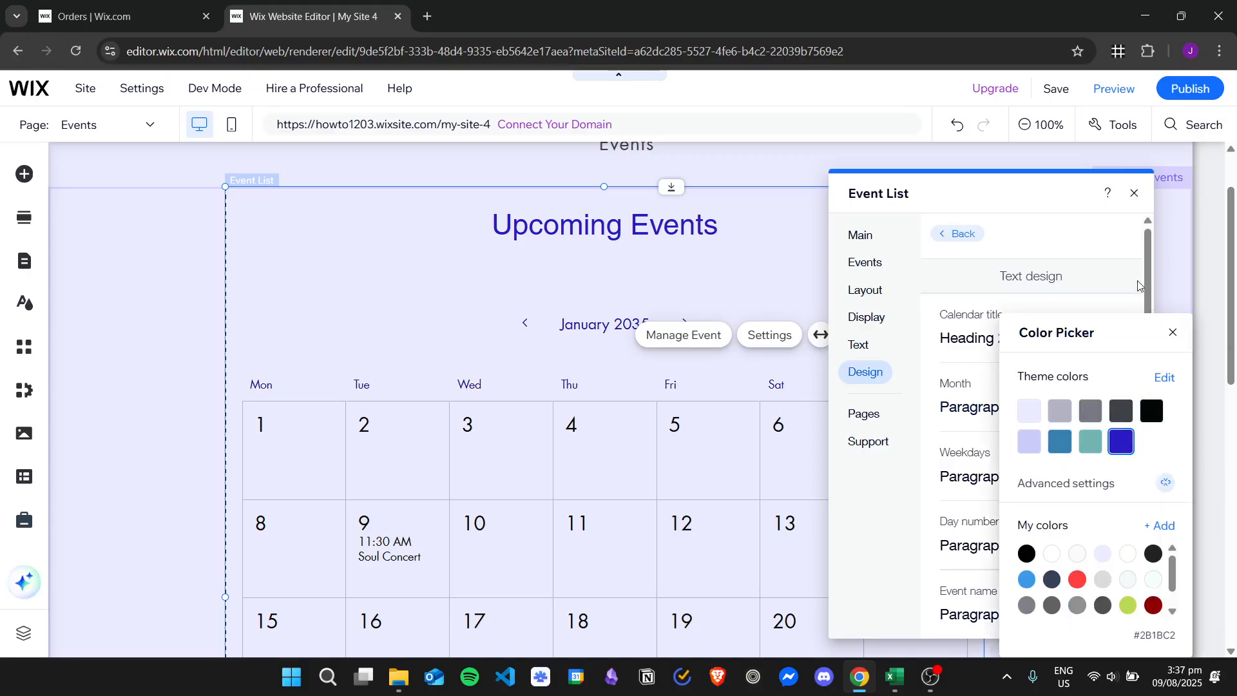
click(1173, 333)
click(1111, 545)
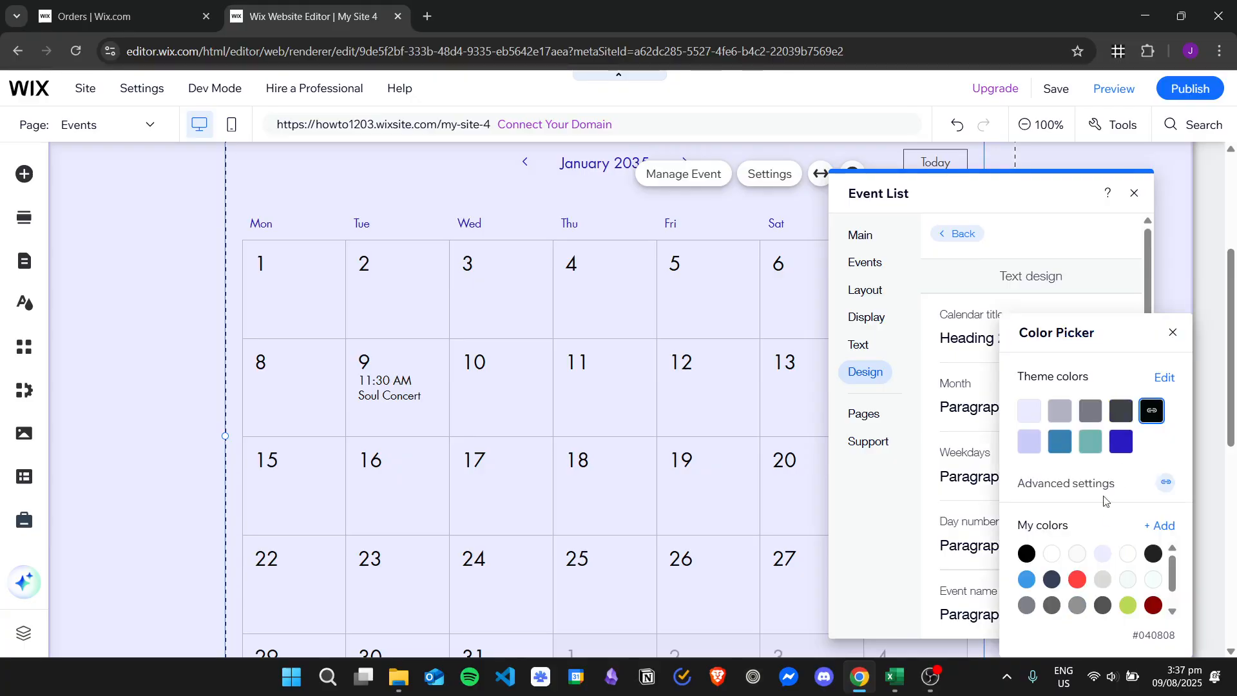
click(1121, 442)
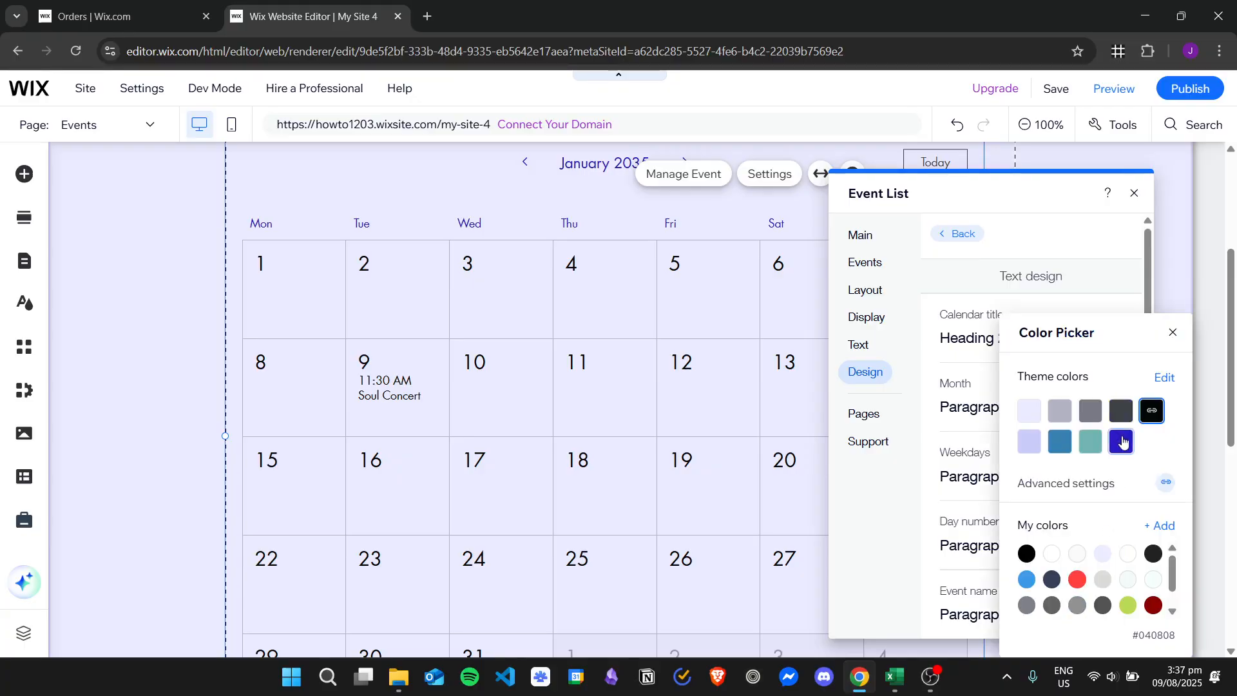
click(1173, 333)
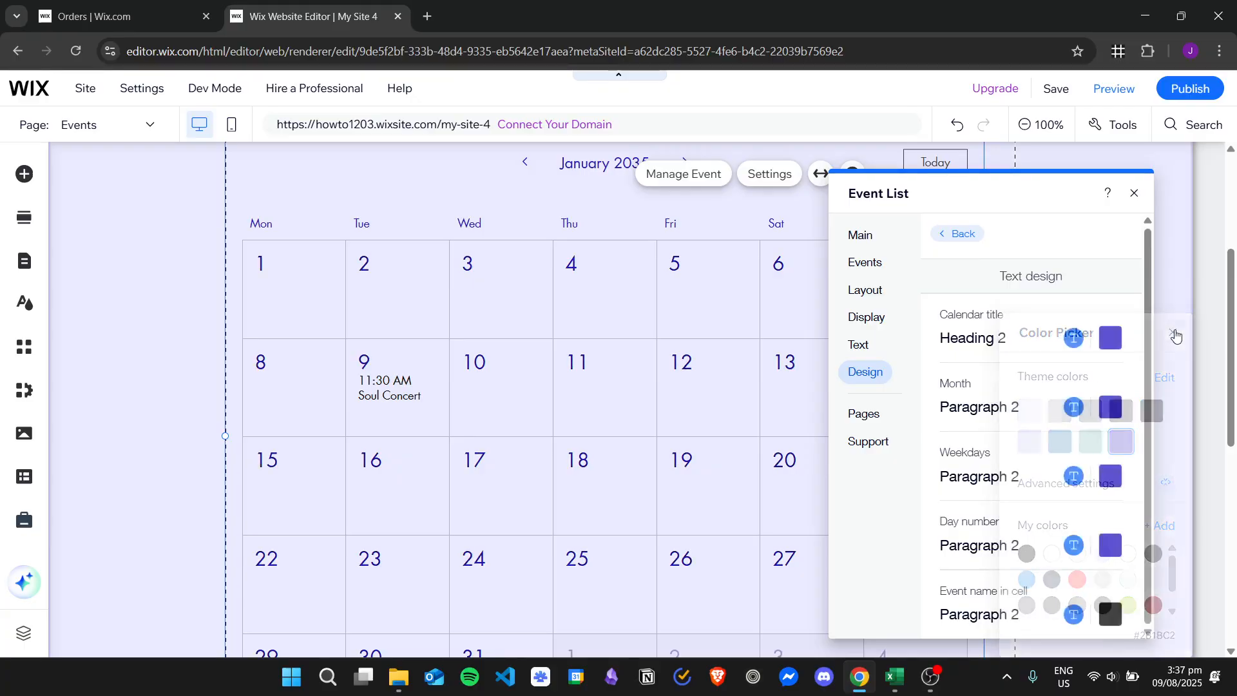
Step: Set the colour of the event name in the calendar cells to the saved red #FF4040
click(1108, 620)
click(1079, 580)
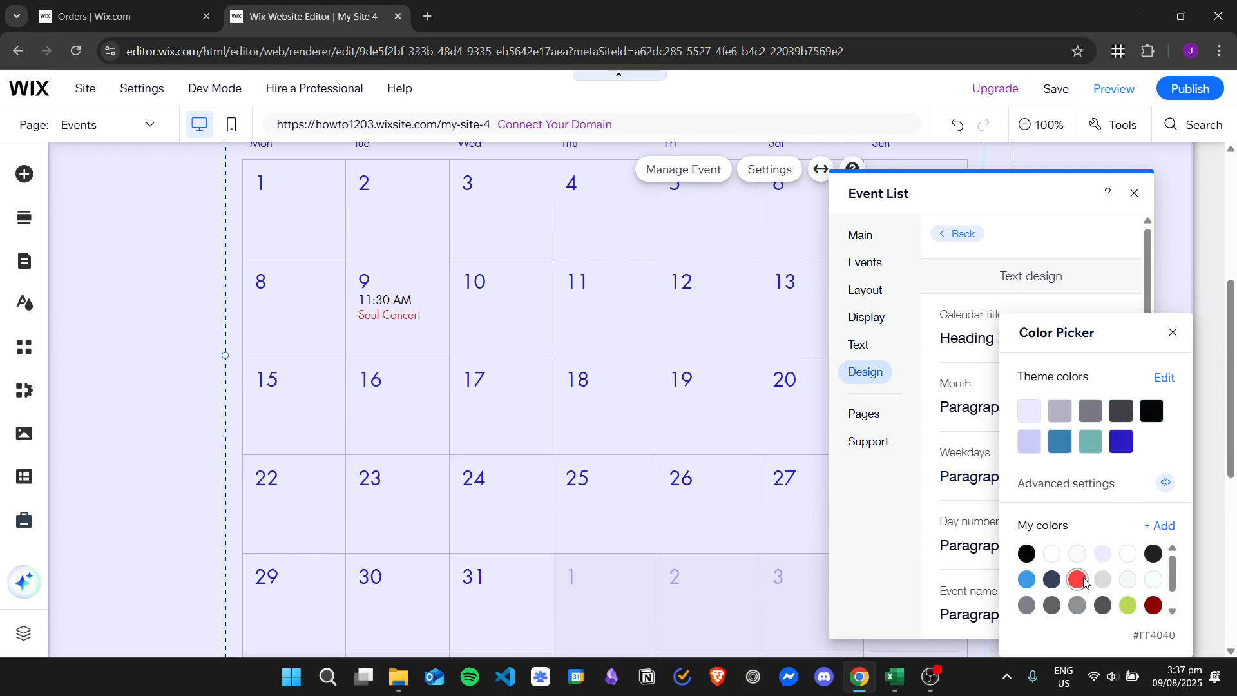
click(1173, 333)
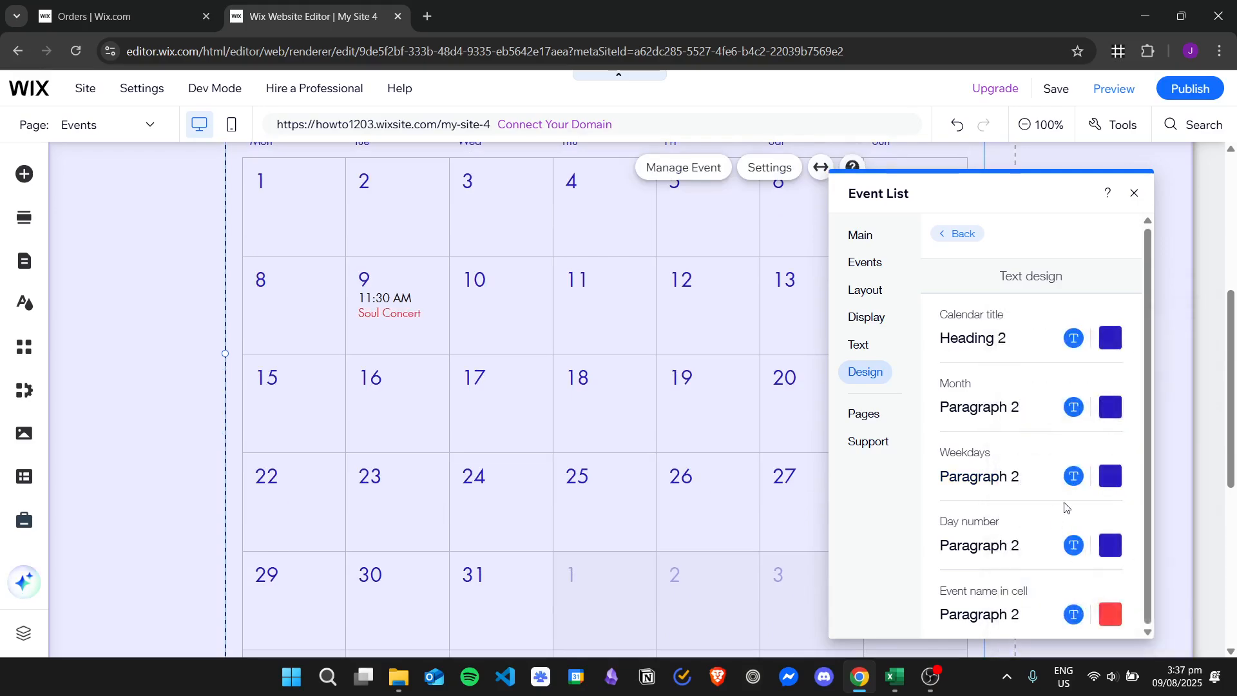
click(591, 433)
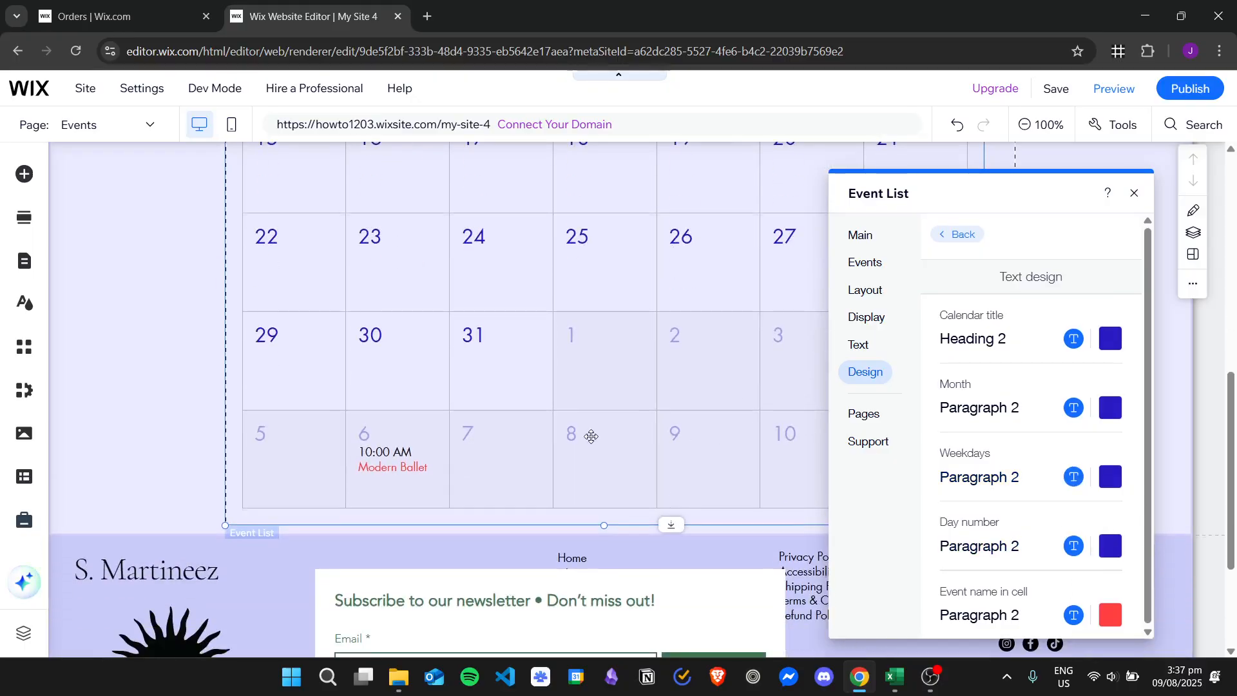
Step: Leave the text design settings and start adding a new event from the event list's event management
scroll(594, 440, up, 4)
scroll(699, 320, up, 2)
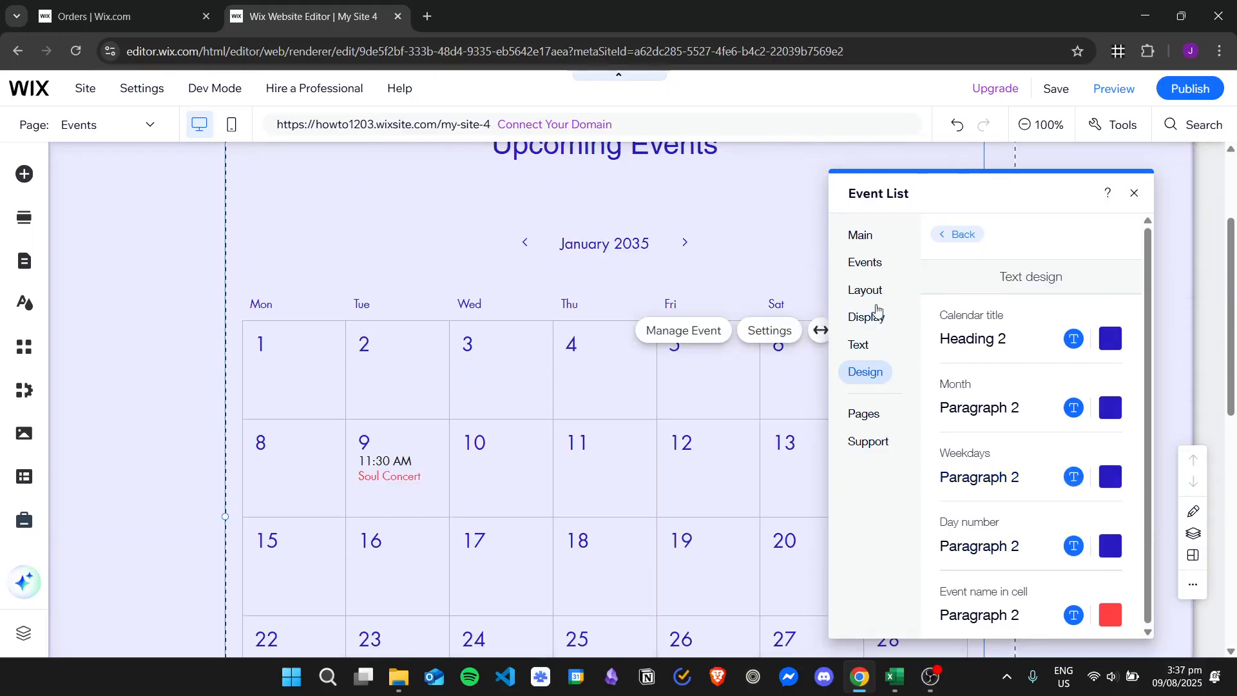
scroll(743, 357, down, 1)
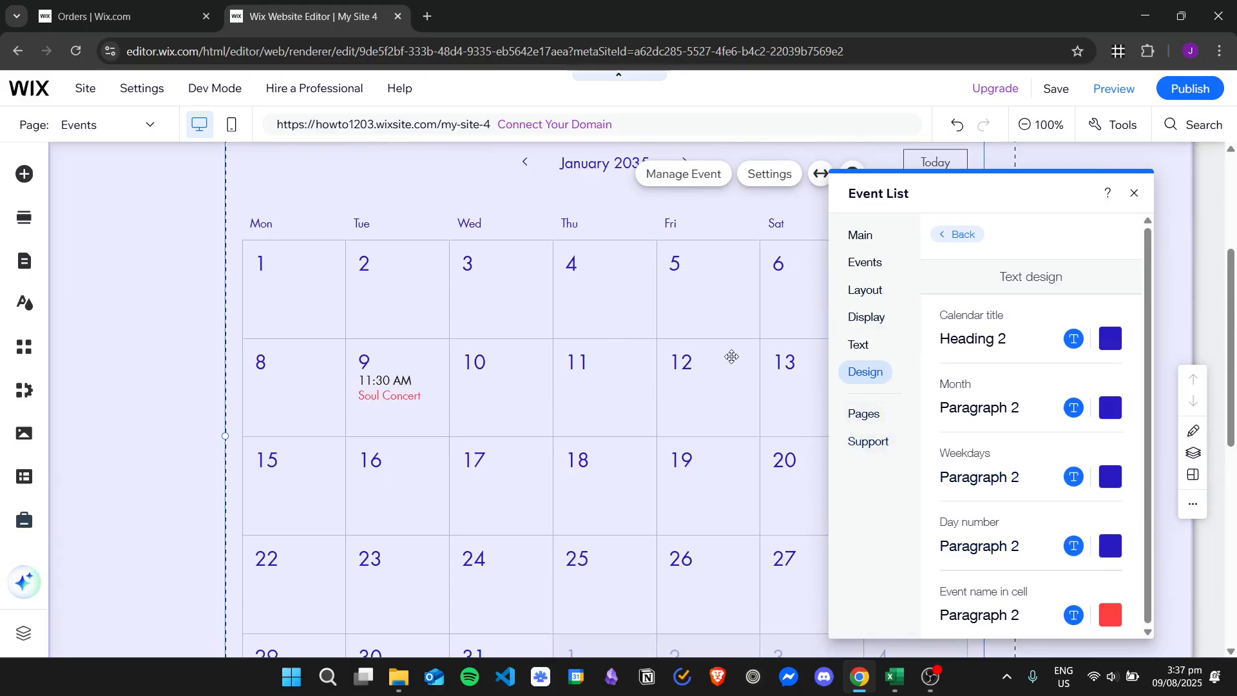
click(967, 234)
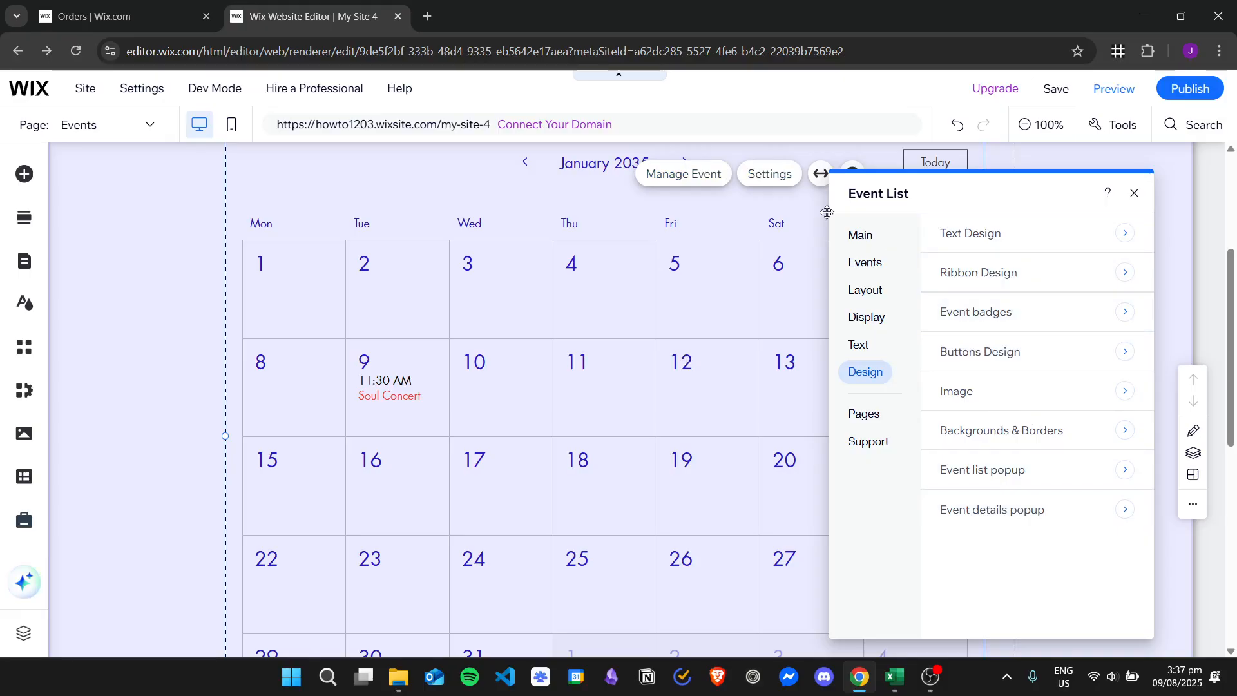
click(685, 175)
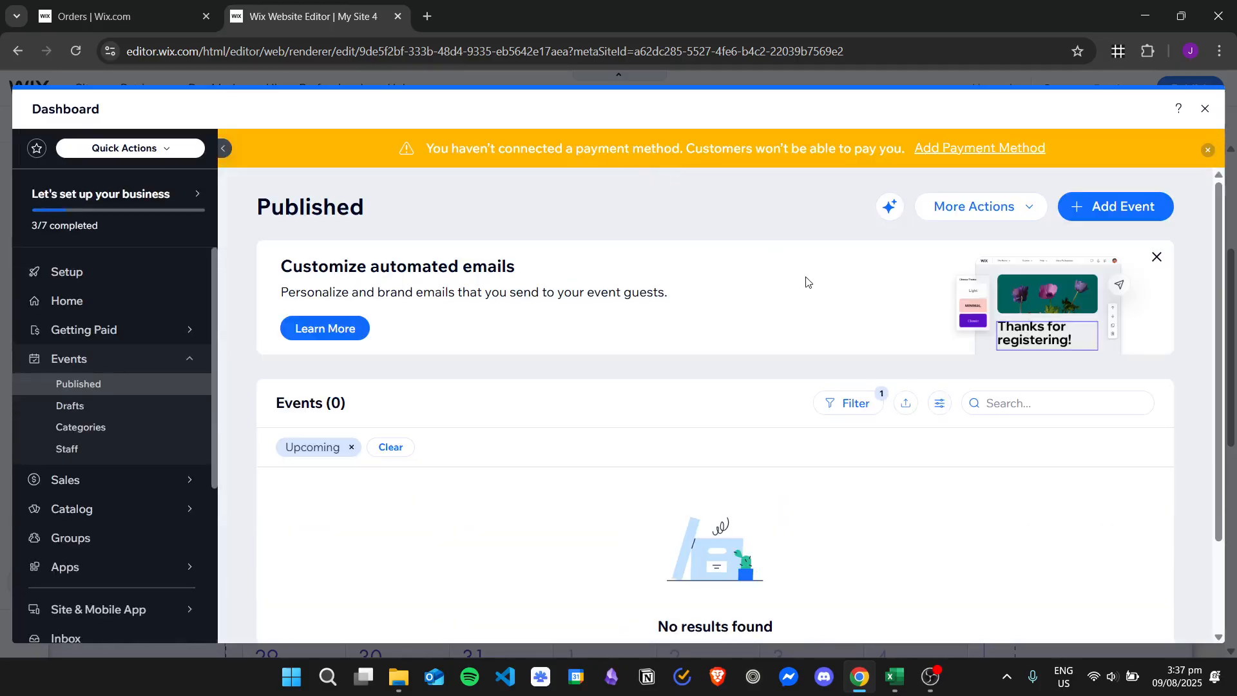
scroll(720, 421, down, 2)
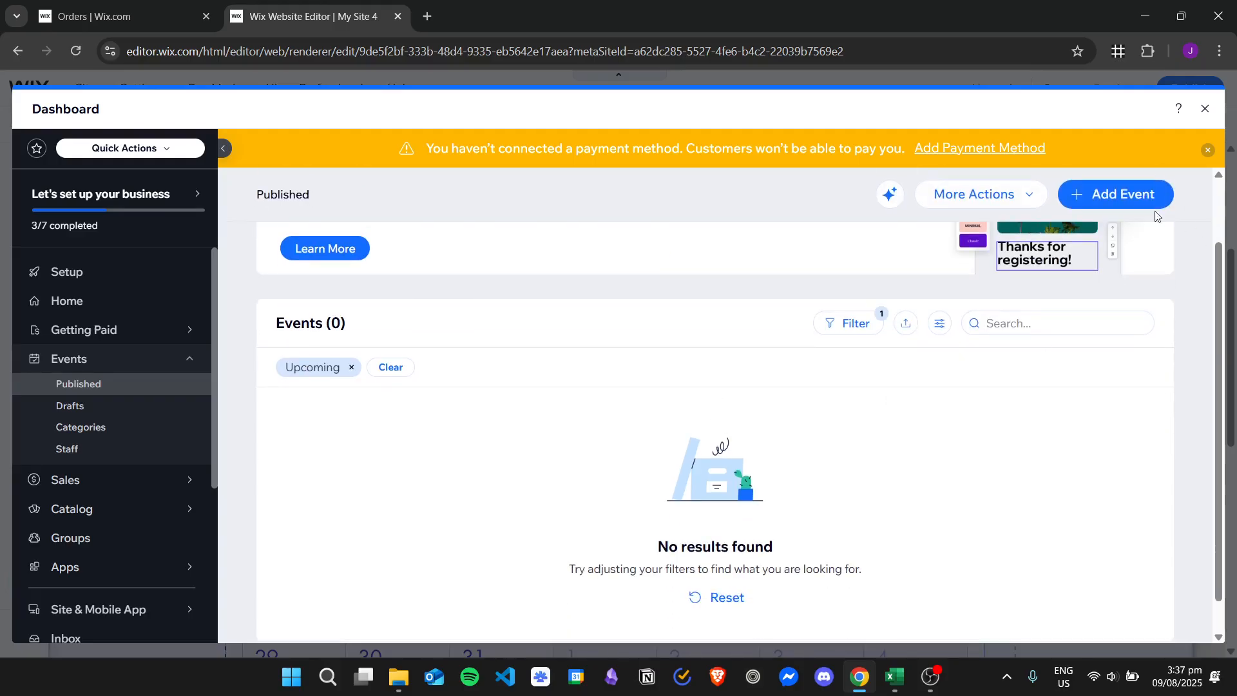
click(1128, 193)
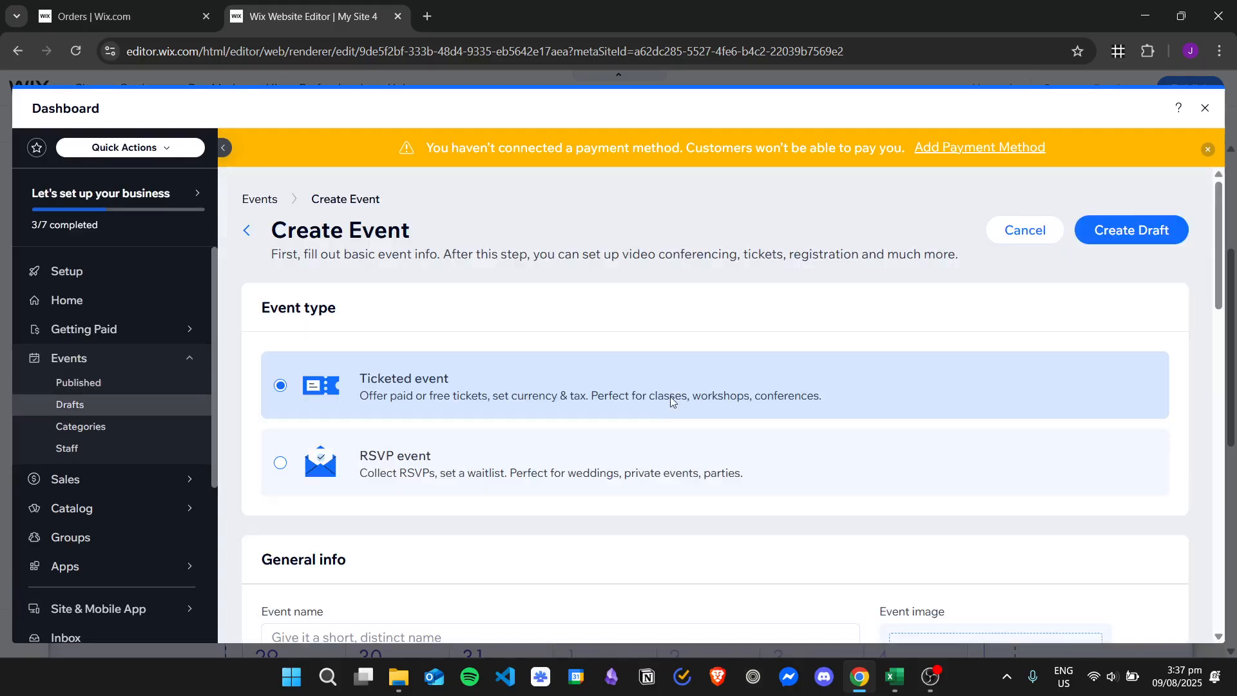
Step: Name the new ticketed event Music Concert in its general info
scroll(649, 354, down, 2)
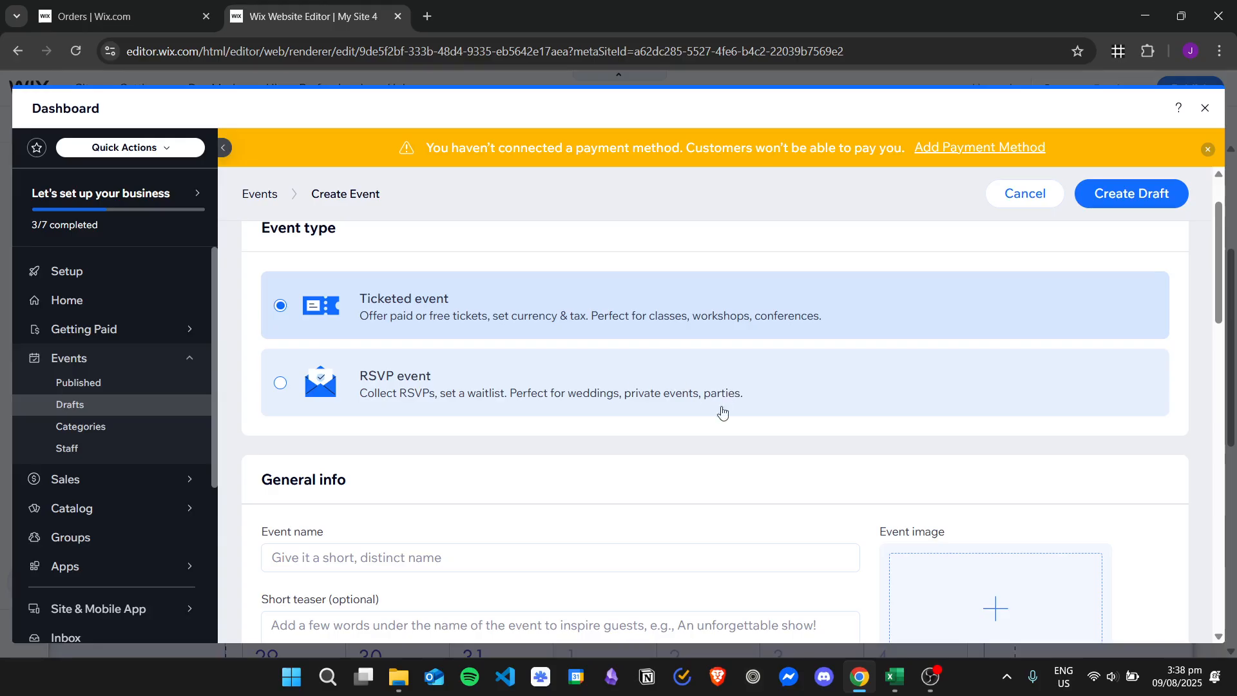
scroll(722, 412, down, 1)
scroll(638, 411, up, 1)
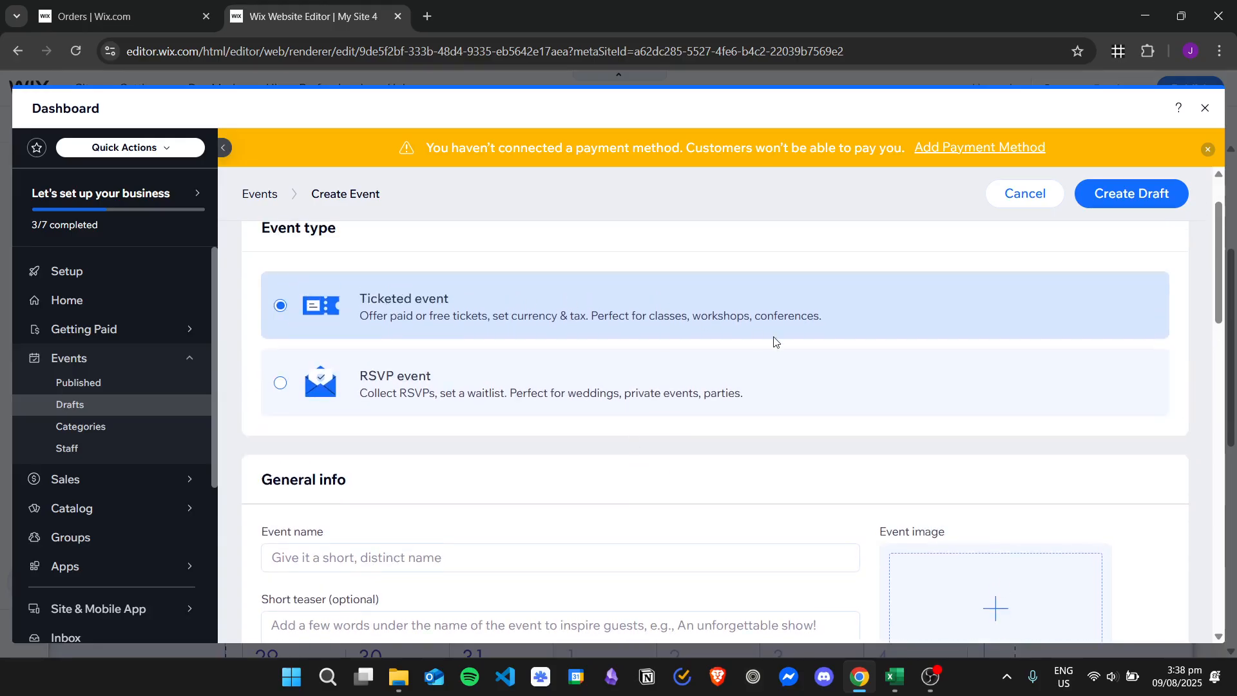
scroll(641, 406, down, 2)
click(527, 397)
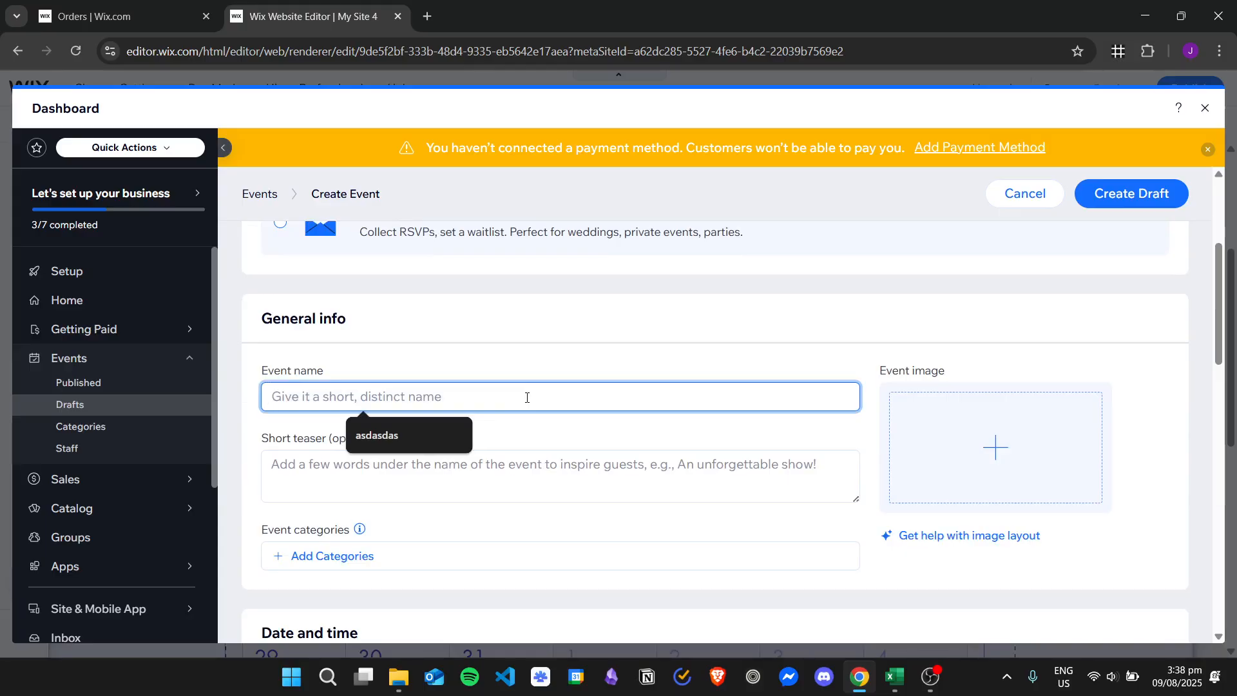
text(Music Concert)
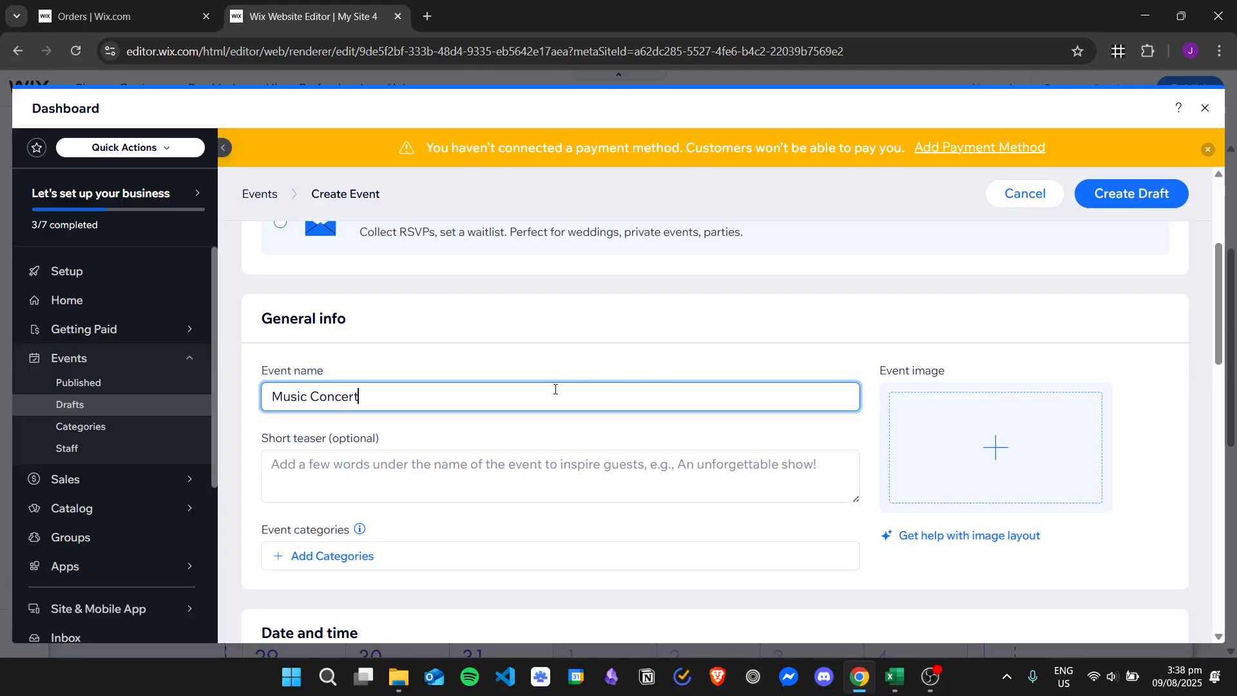
Step: Enter Test as the event's short teaser
scroll(556, 389, down, 1)
click(505, 392)
text(Test)
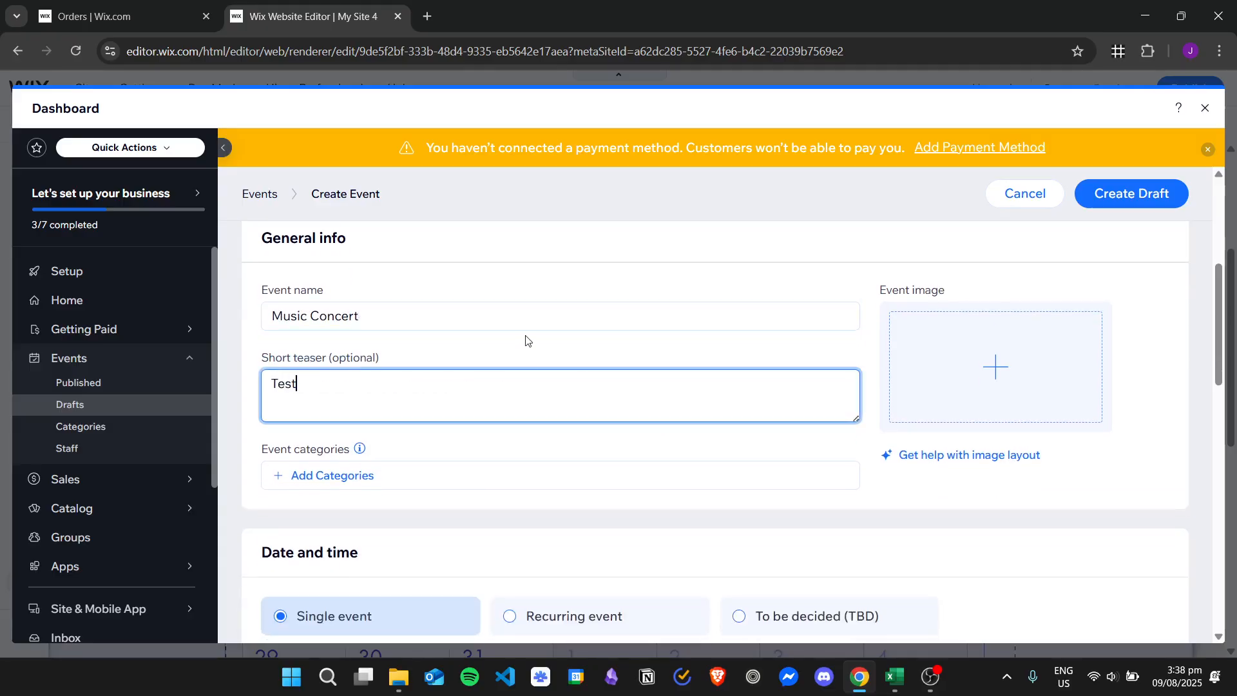
click(505, 334)
scroll(499, 289, down, 1)
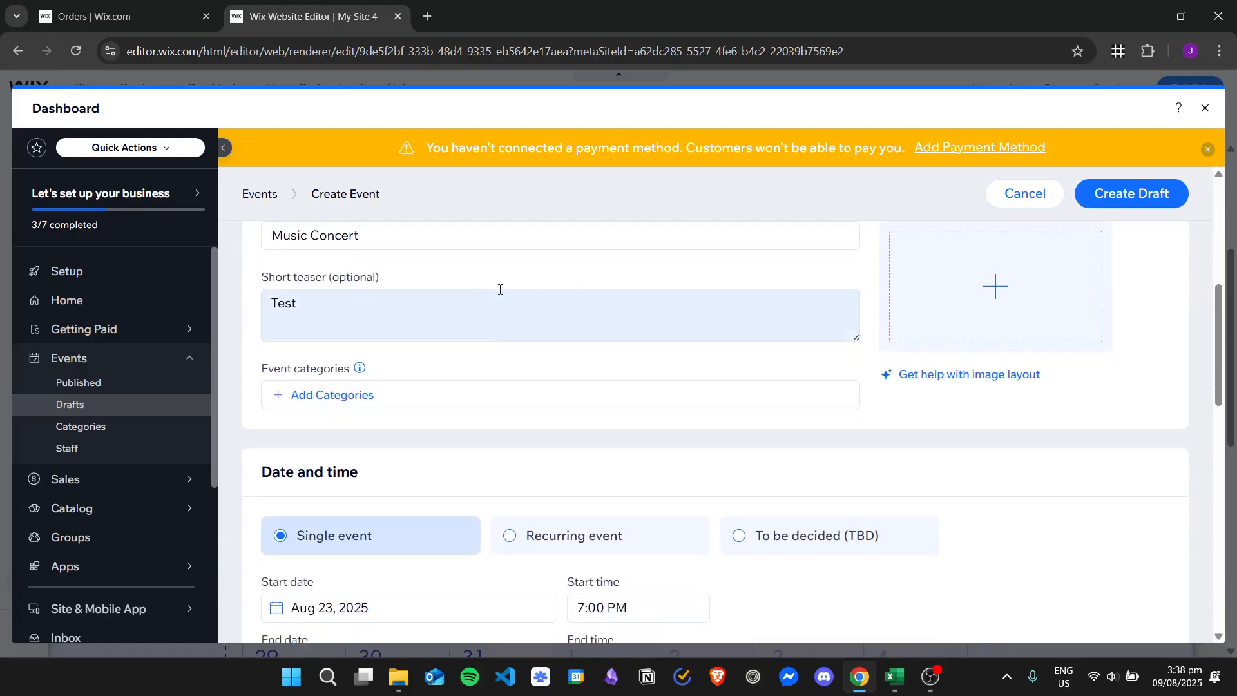
scroll(499, 290, up, 1)
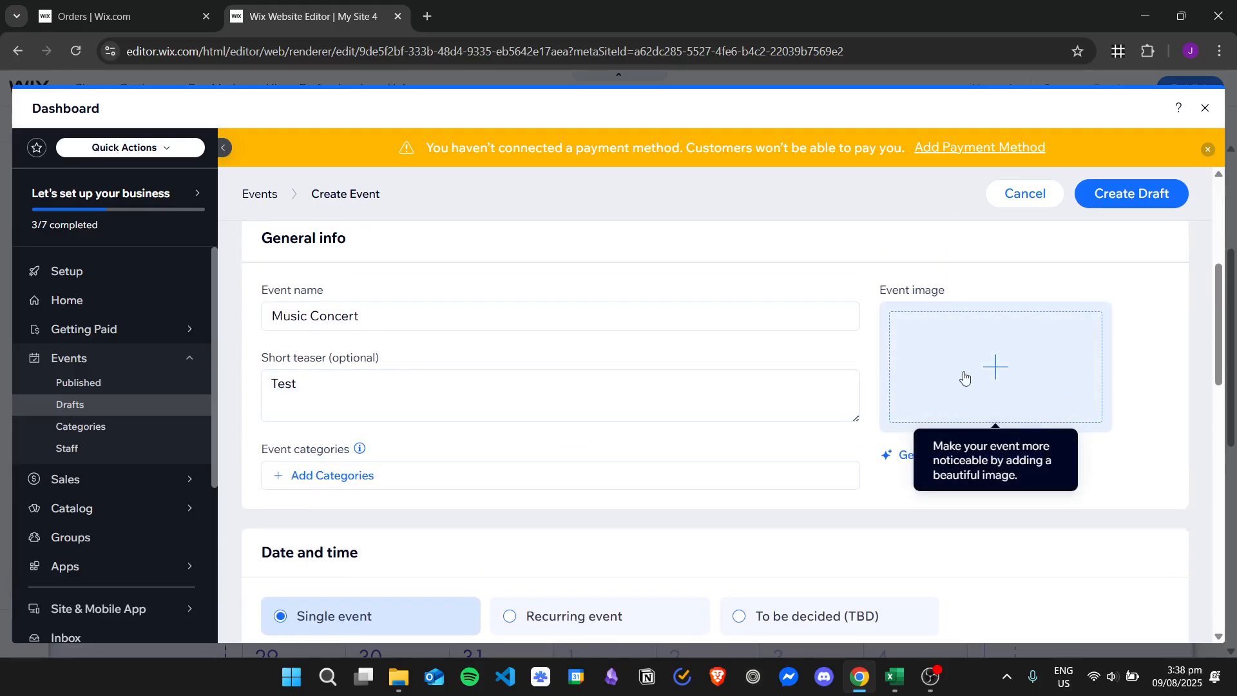
Step: Look through the Recurring event and To be decided (TBD) date options, return to Single event and check its start date
scroll(607, 420, down, 3)
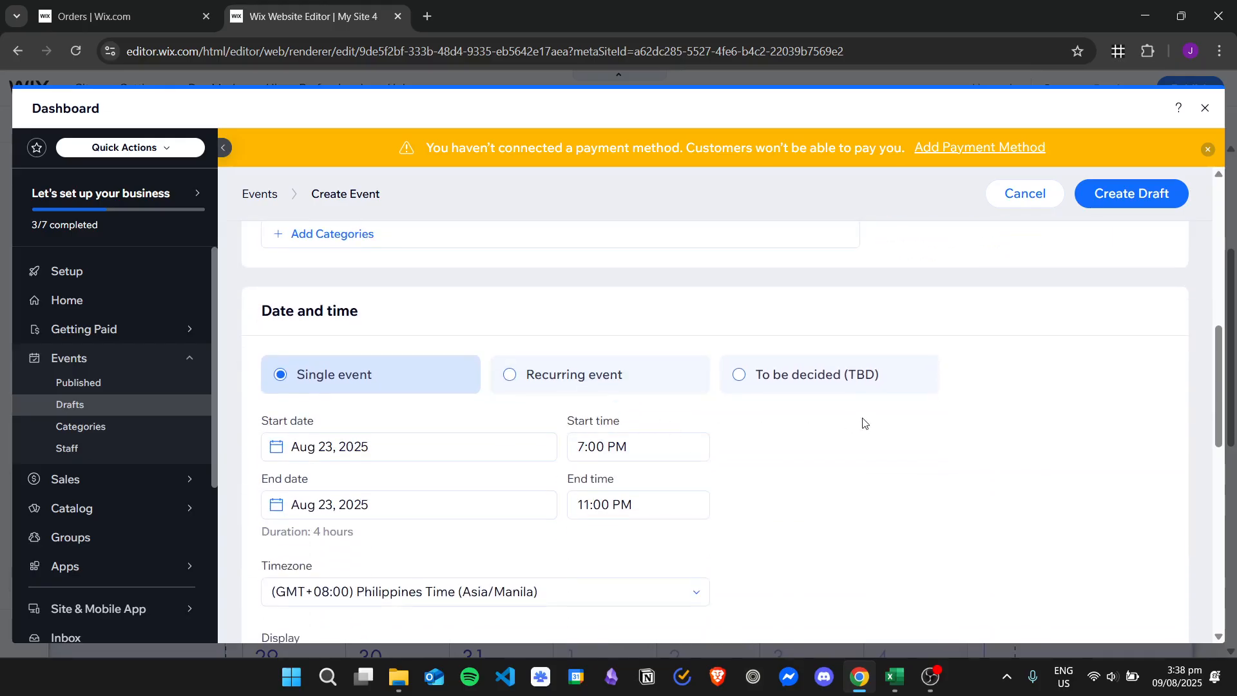
scroll(864, 424, down, 1)
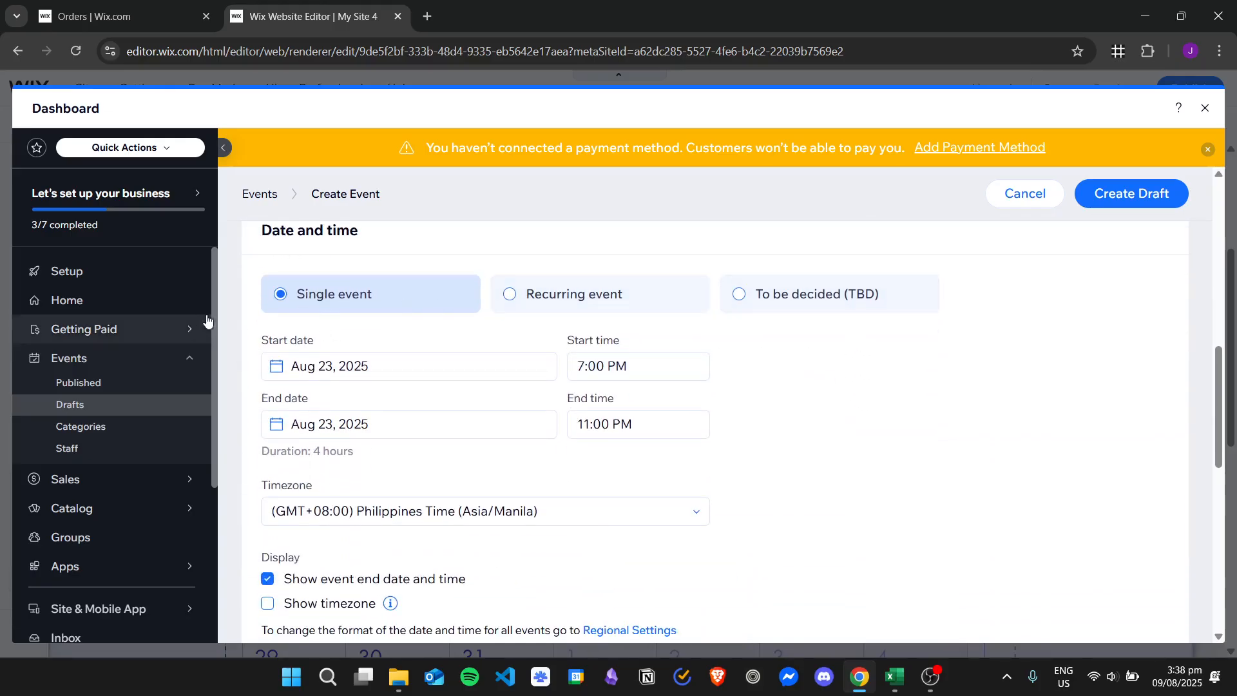
click(607, 294)
click(902, 294)
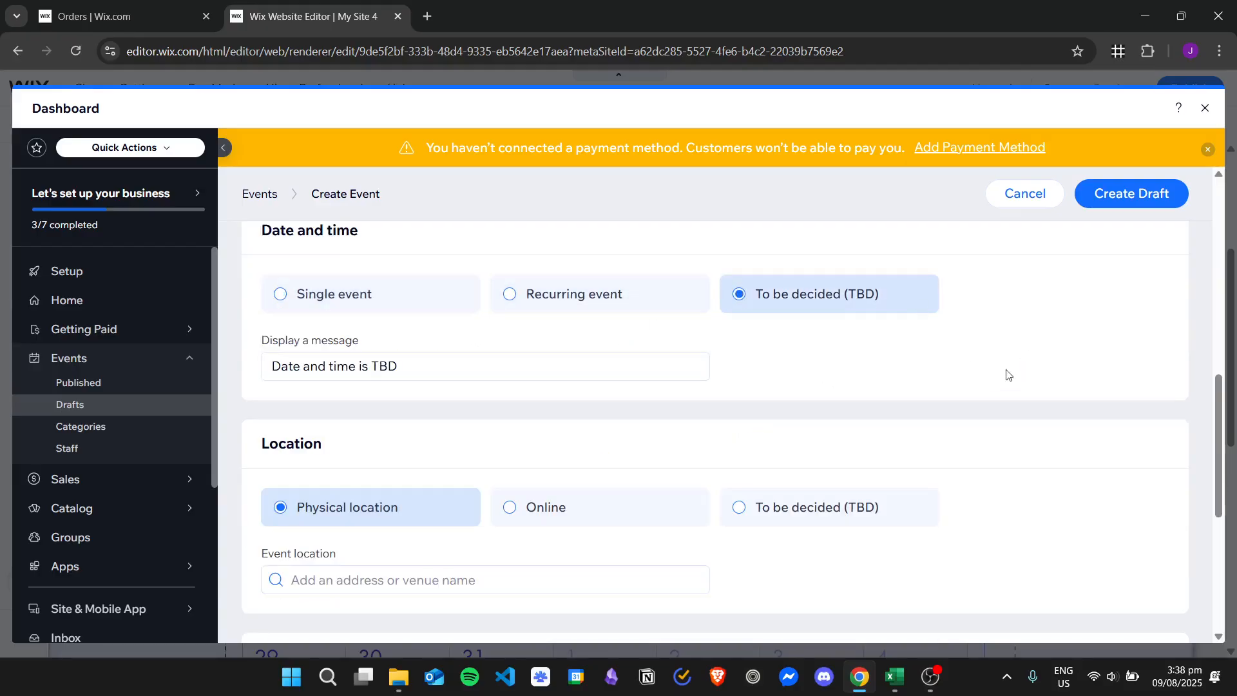
click(390, 302)
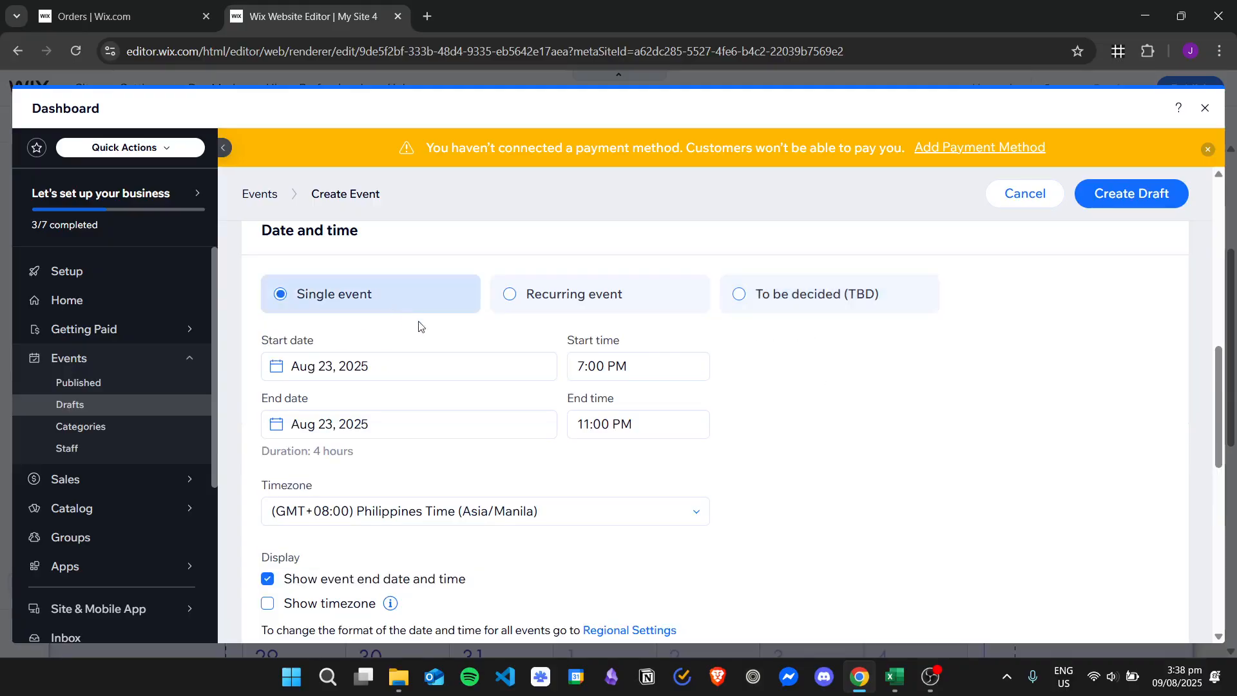
scroll(816, 374, down, 3)
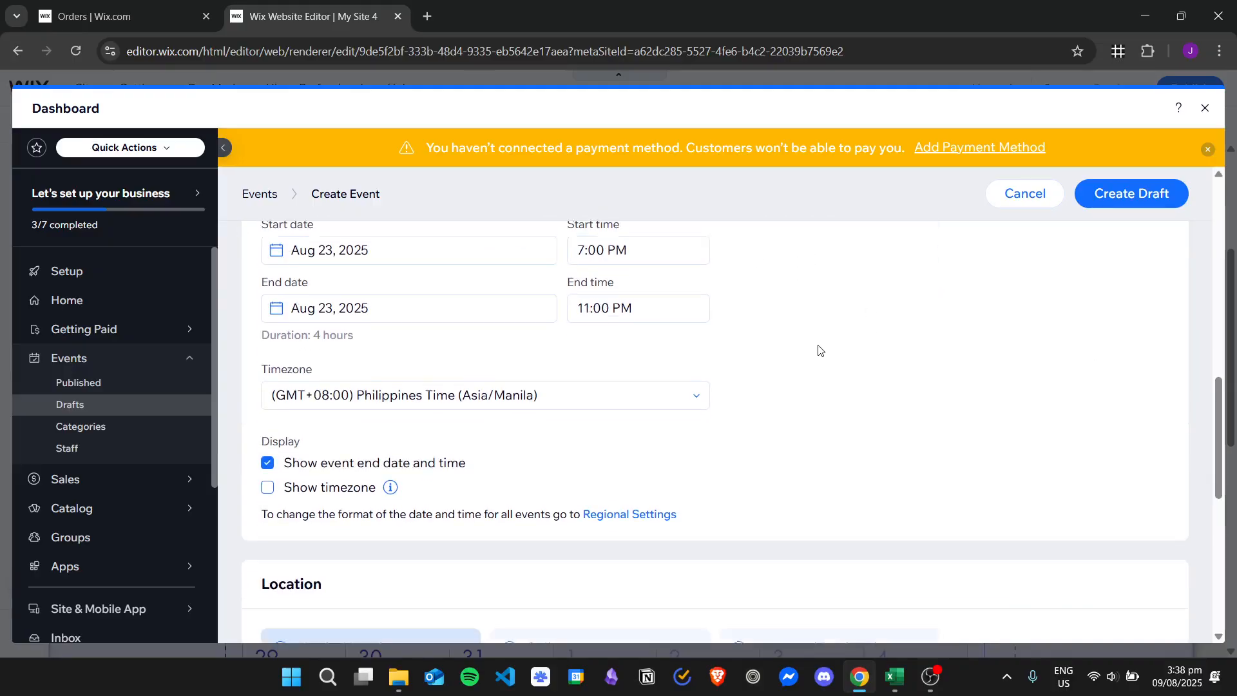
scroll(820, 337, up, 2)
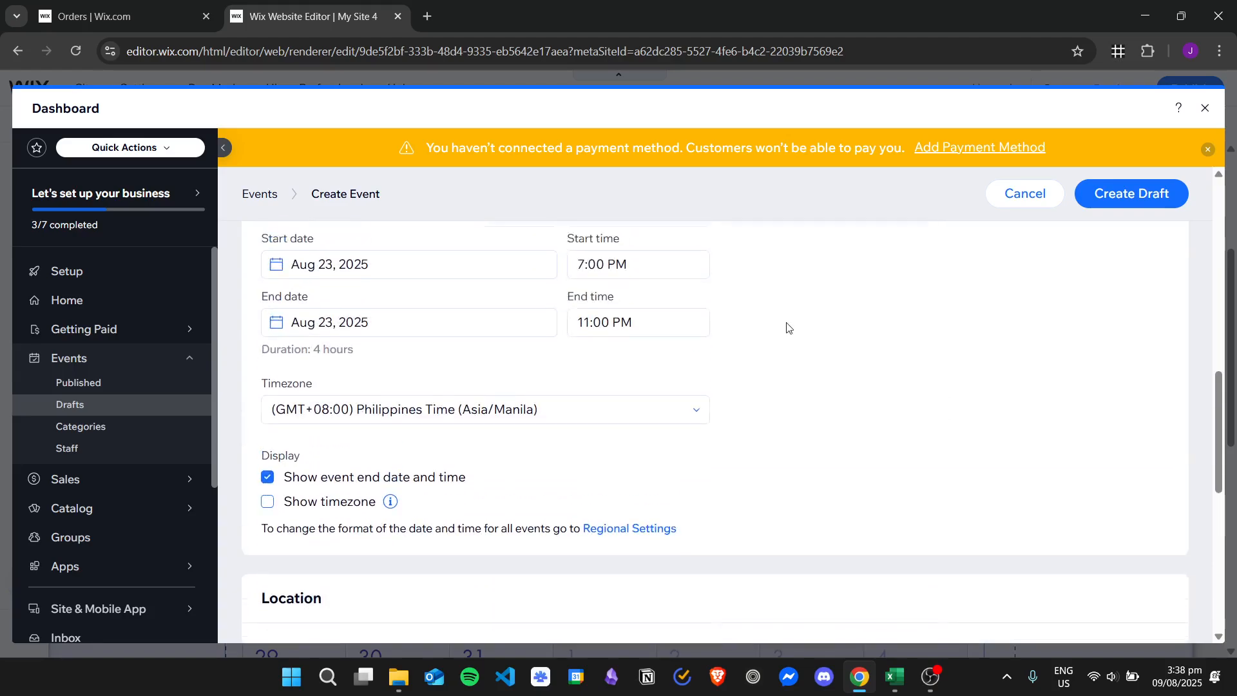
click(325, 286)
click(469, 484)
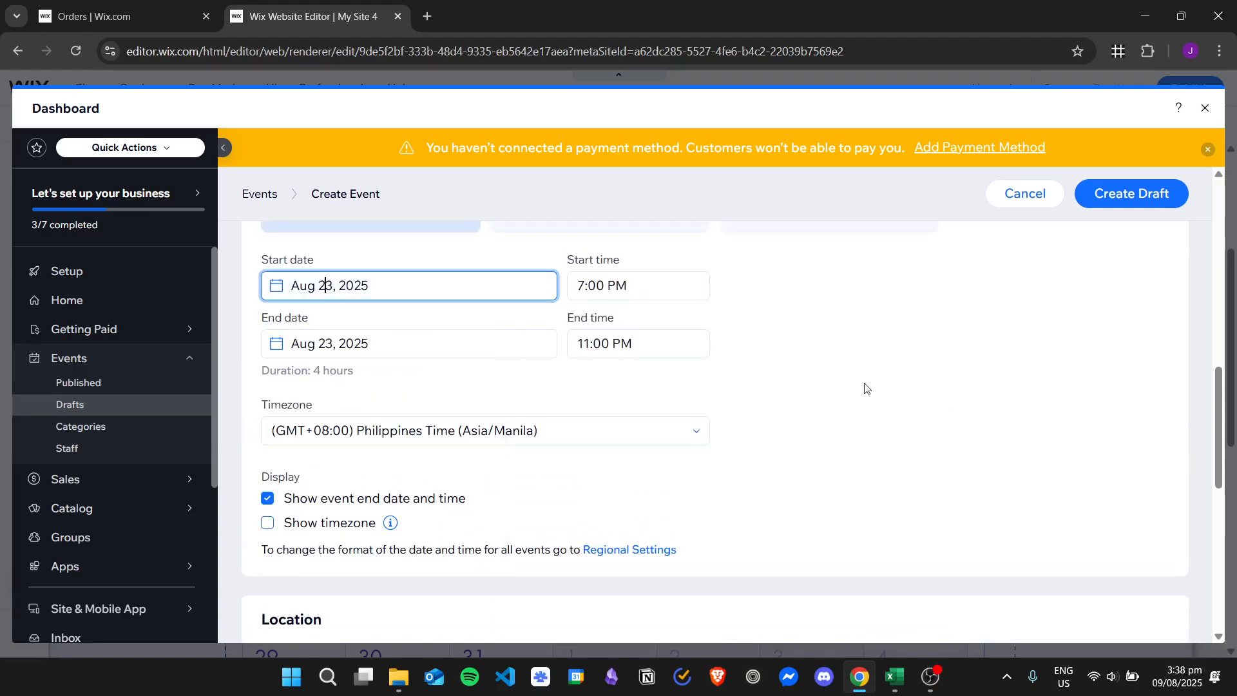
Step: Try to use Concert Arena as the event's physical location
scroll(897, 356, down, 2)
scroll(793, 406, down, 1)
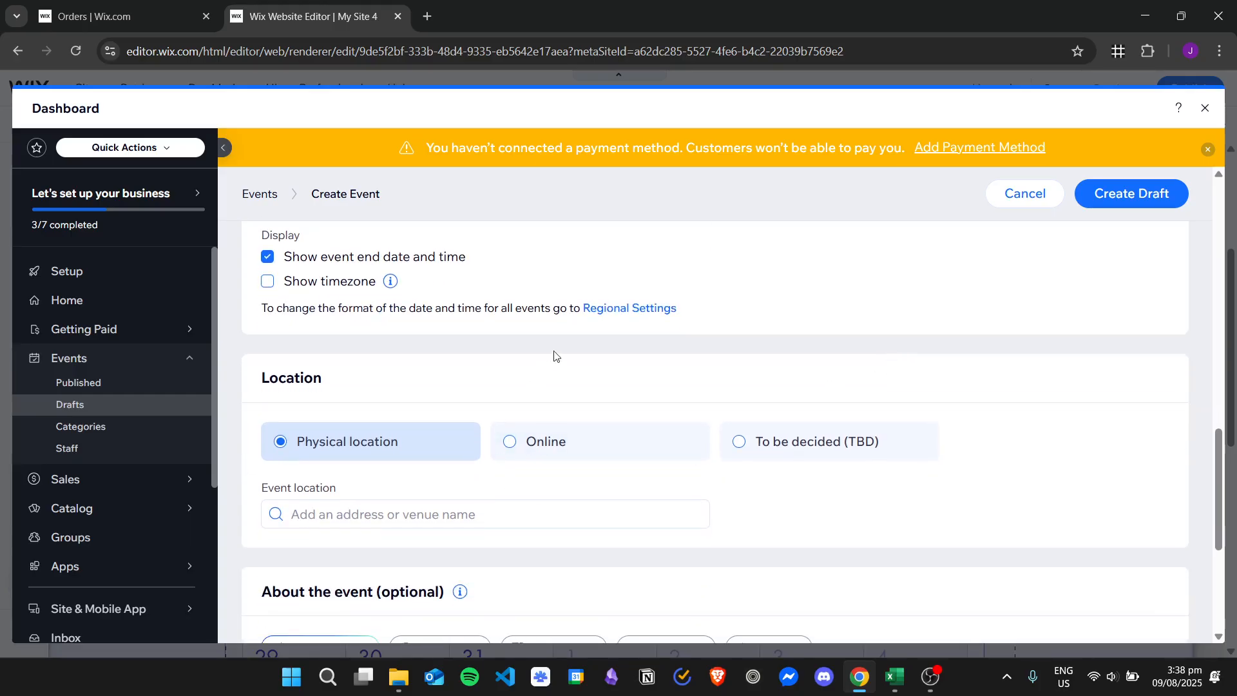
scroll(470, 356, down, 1)
click(490, 430)
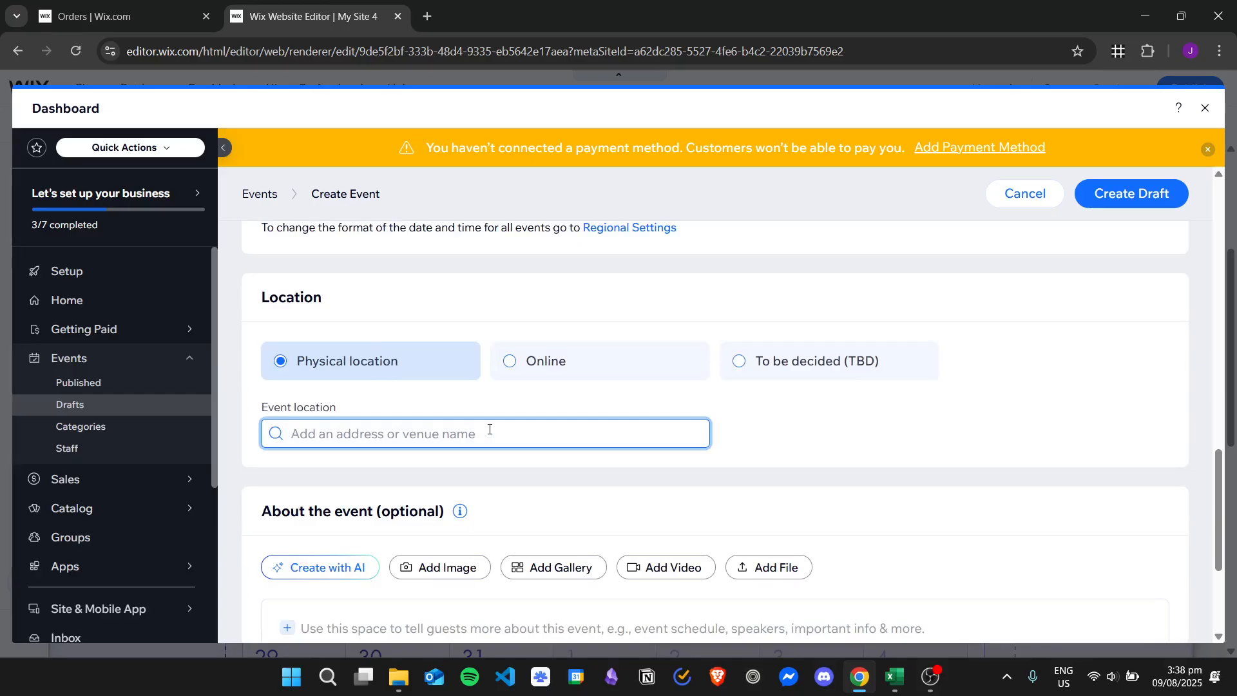
text(Concert Arean)
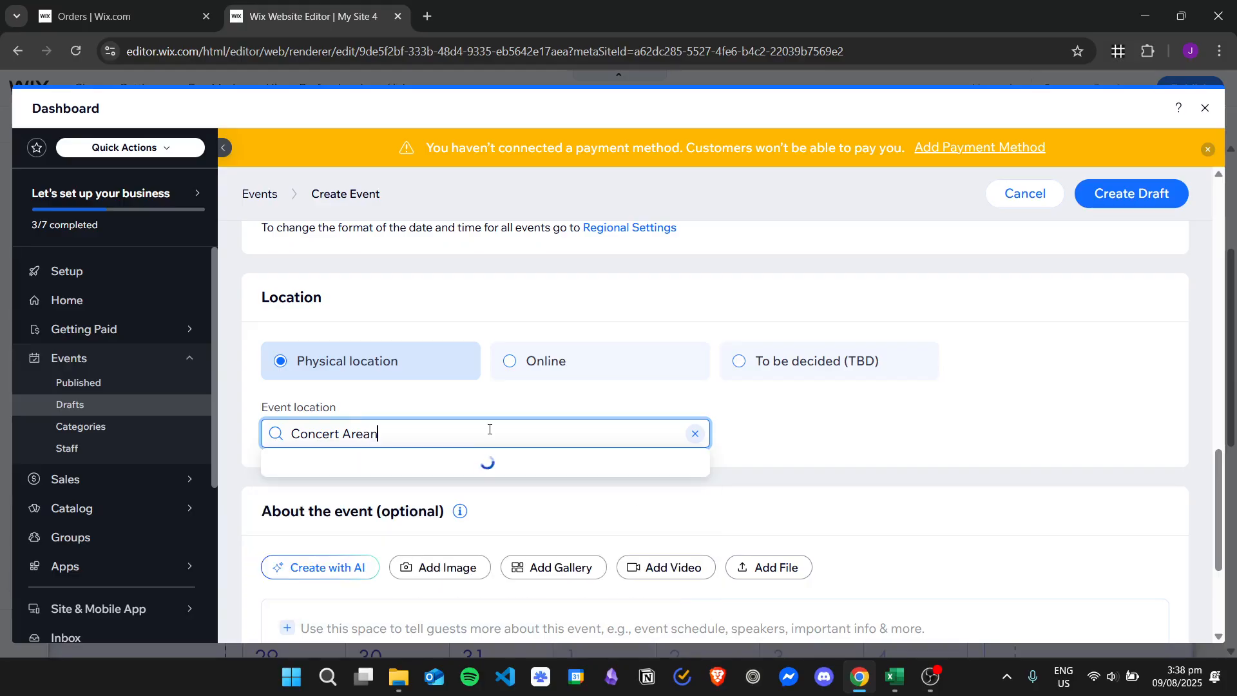
key(BackSpace)
text(na)
click(769, 433)
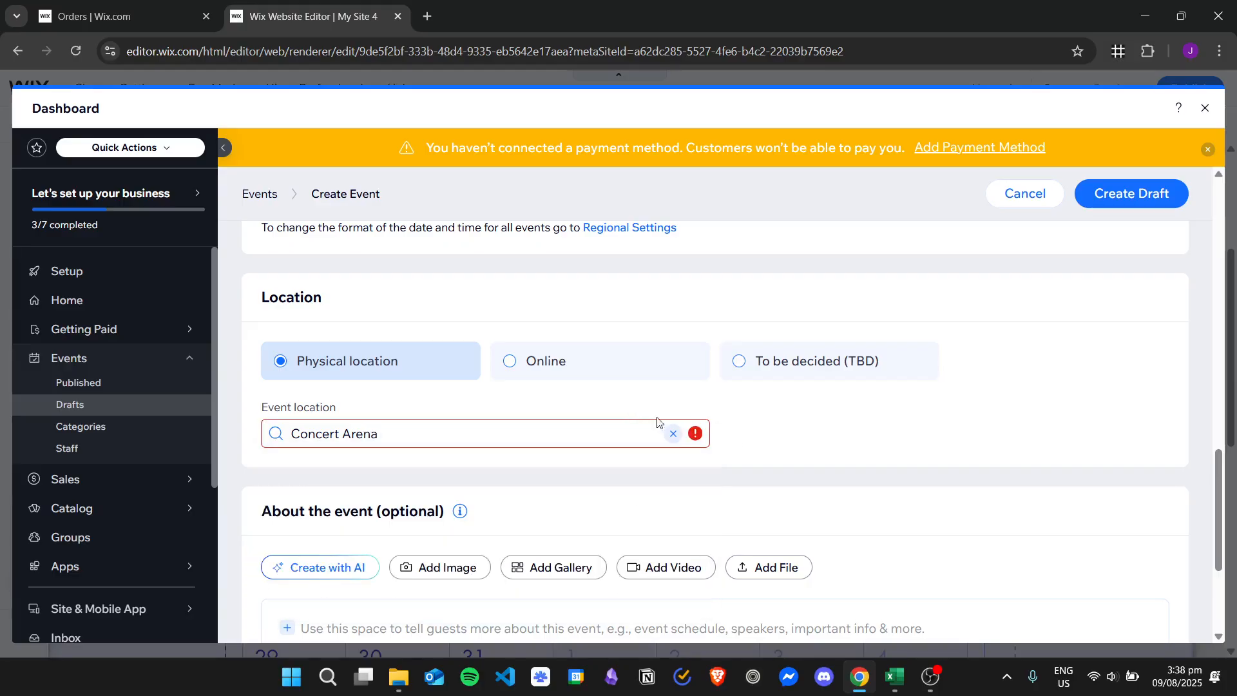
mouse_move(701, 440)
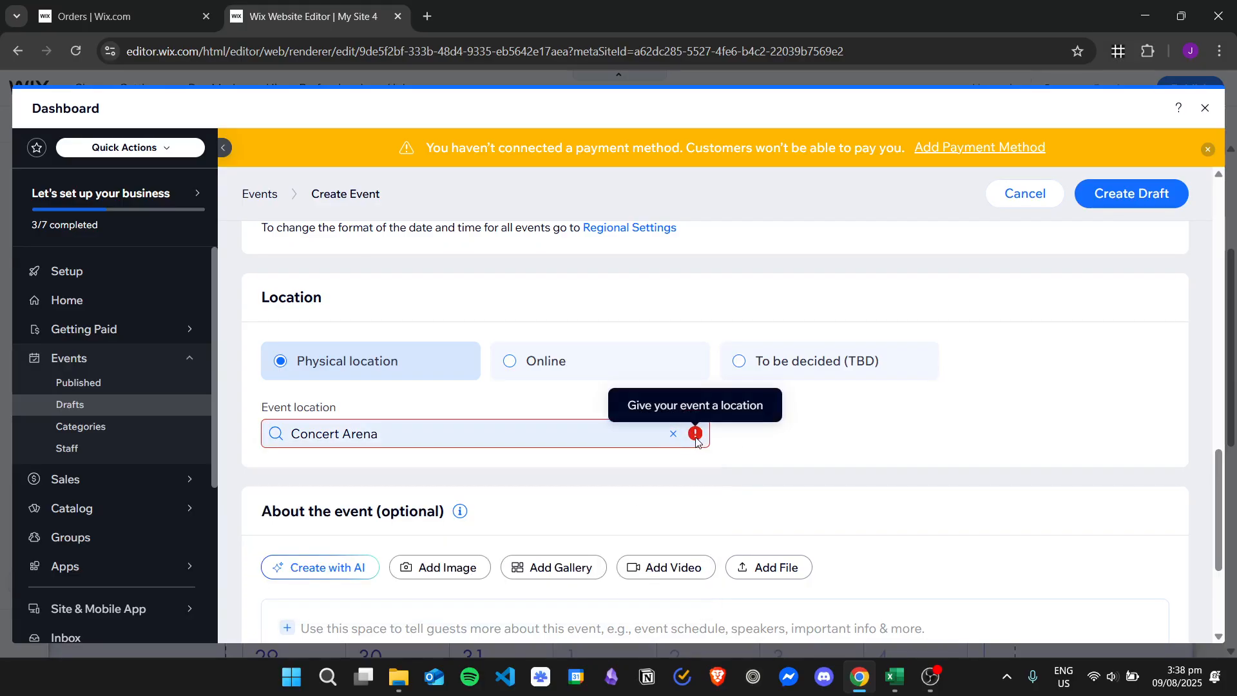
Step: Search for MOA Arena as the event location and choose the suggested MOA Arena in Pasay City
click(458, 430)
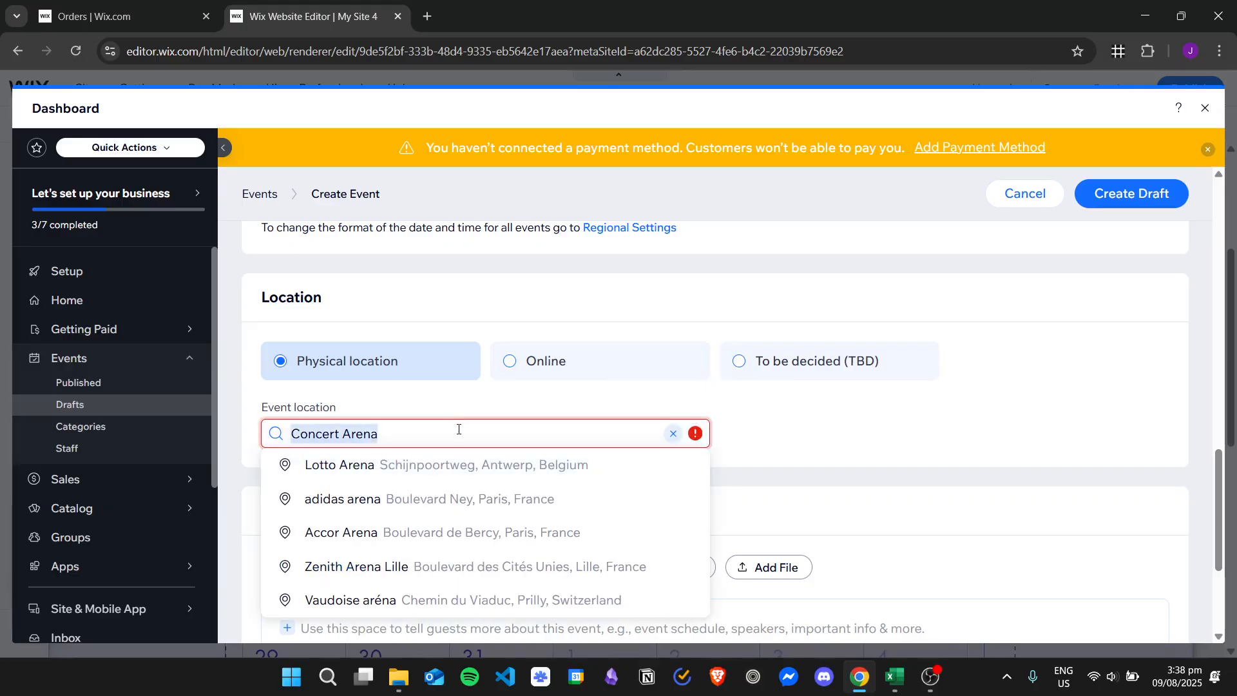
key(ctrl+a)
text(MOA)
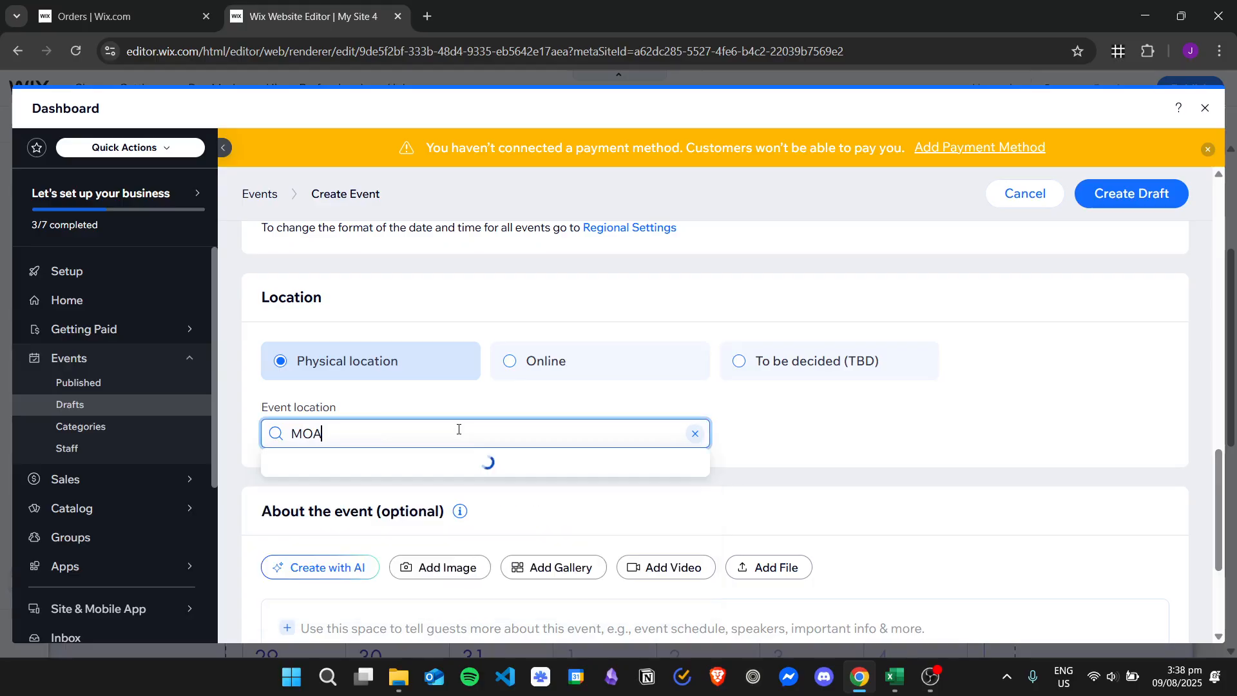
text( Arena)
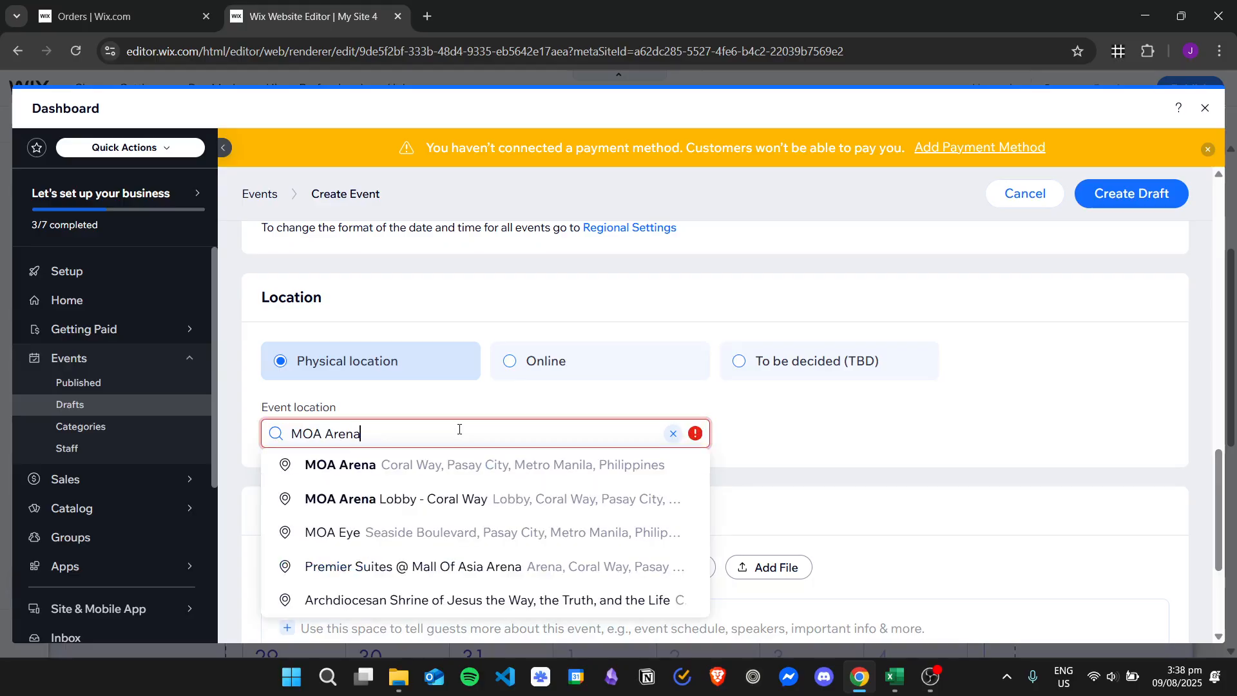
click(436, 468)
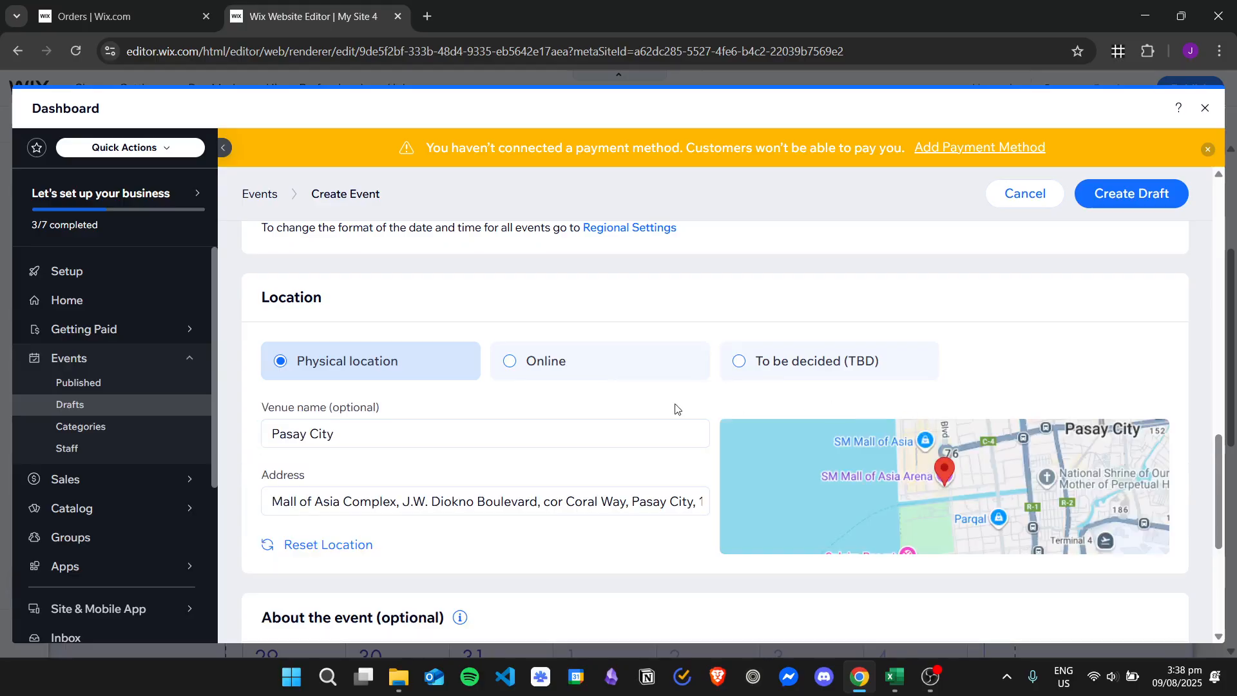
Step: Create the draft of the Music Concert event and publish it
scroll(619, 367, down, 4)
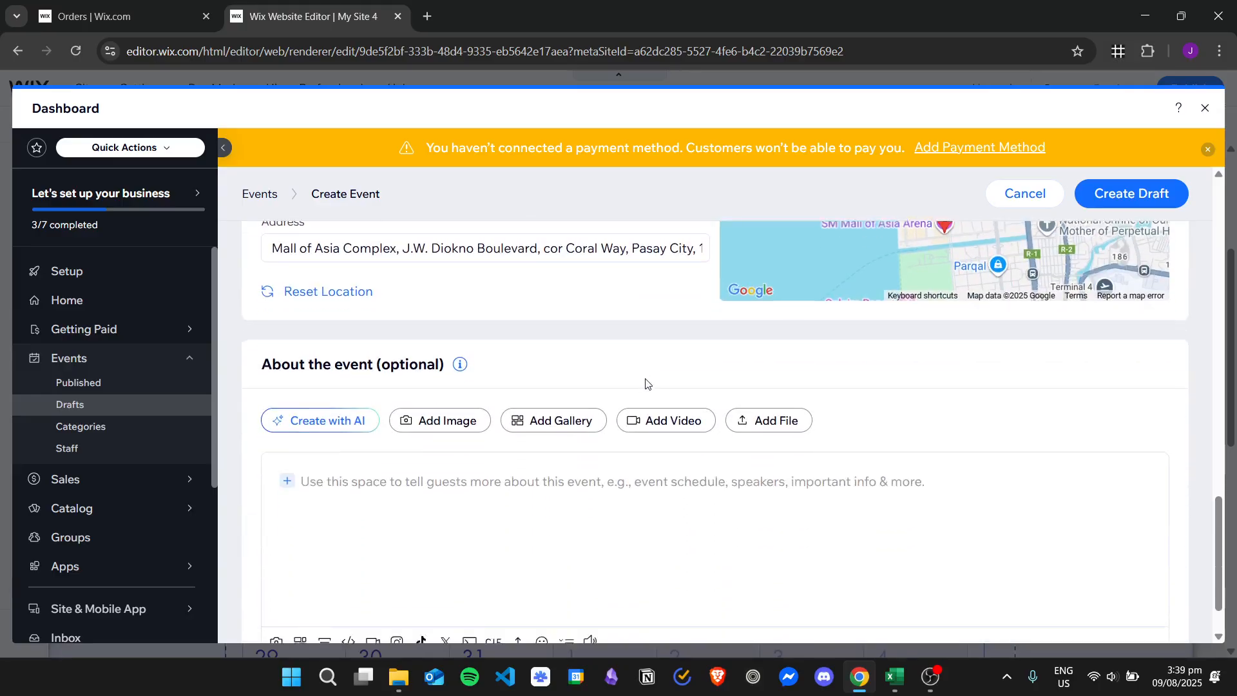
scroll(1096, 365, up, 2)
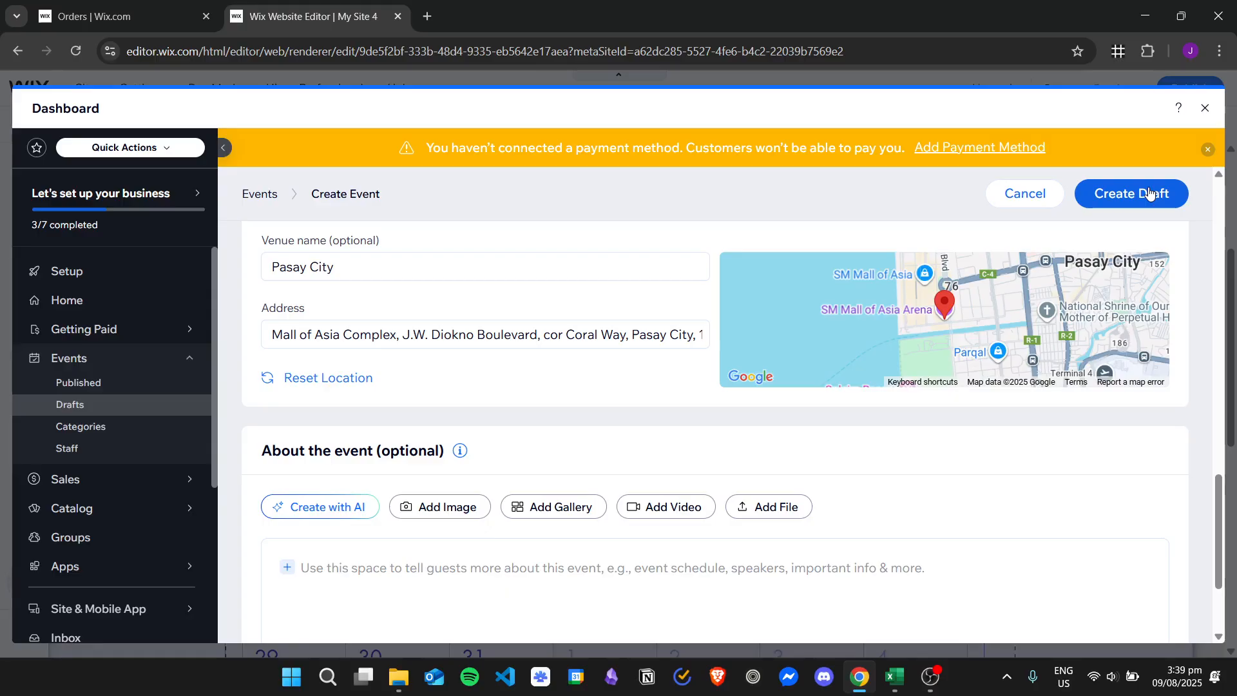
click(1150, 192)
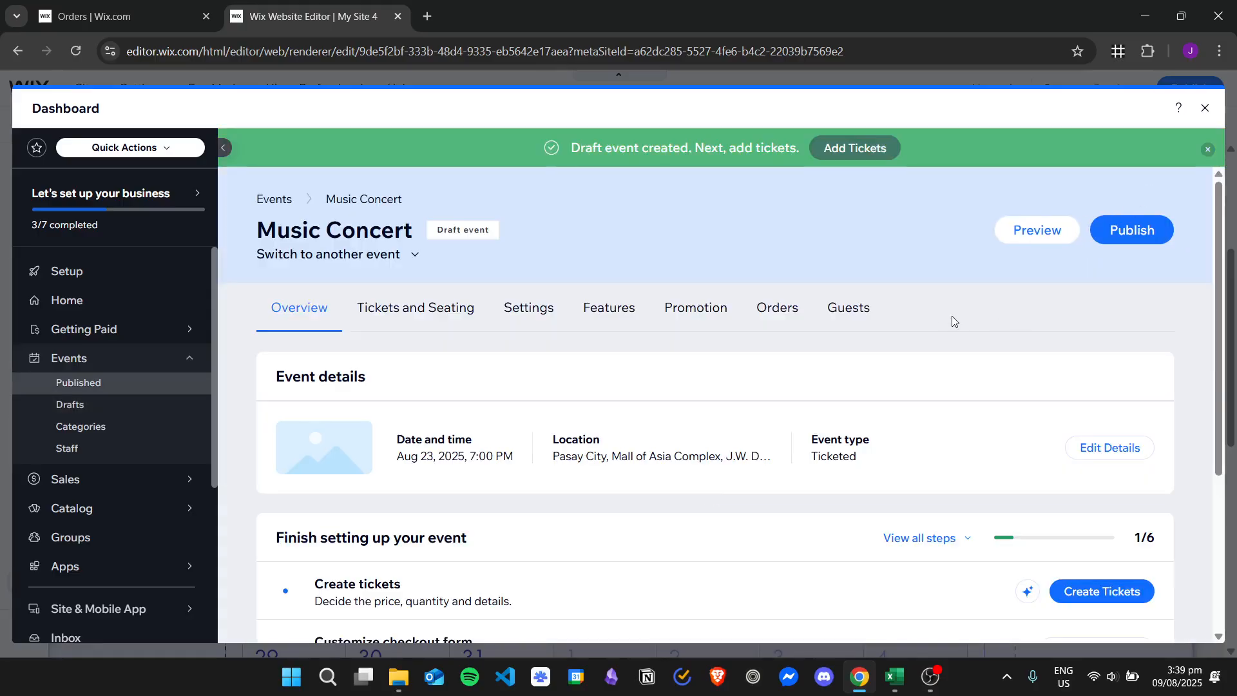
scroll(665, 335, down, 2)
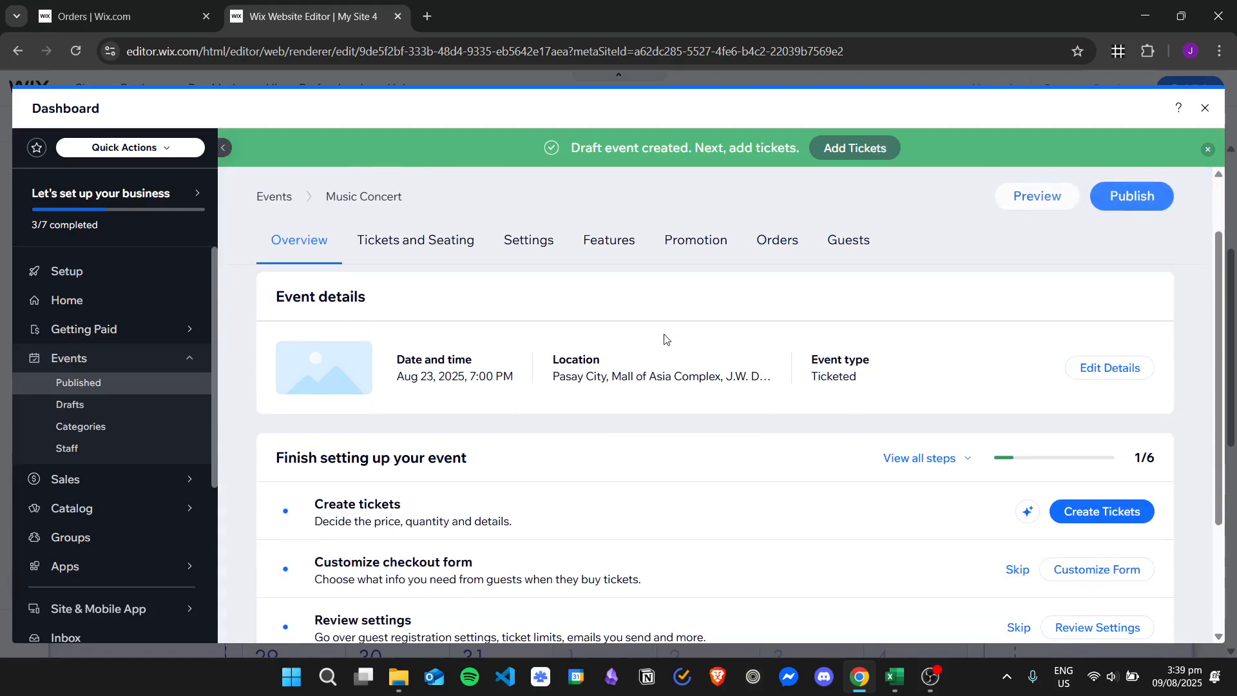
scroll(664, 348, up, 2)
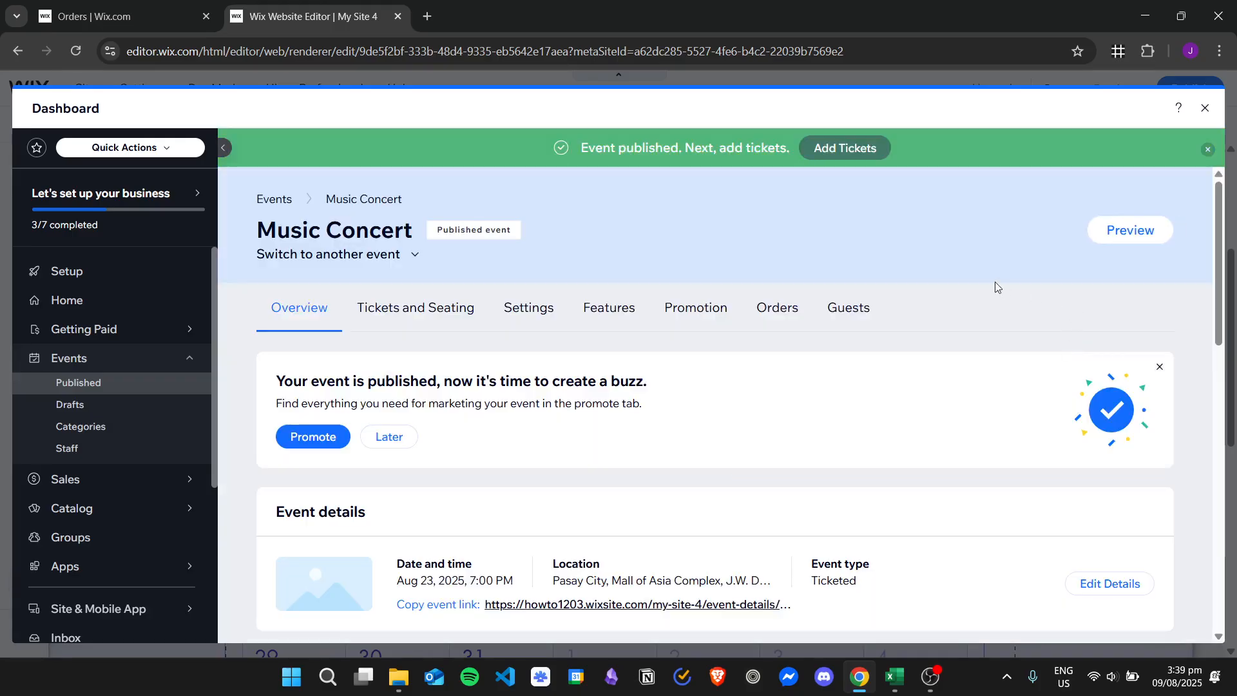
scroll(994, 284, down, 3)
scroll(961, 301, up, 2)
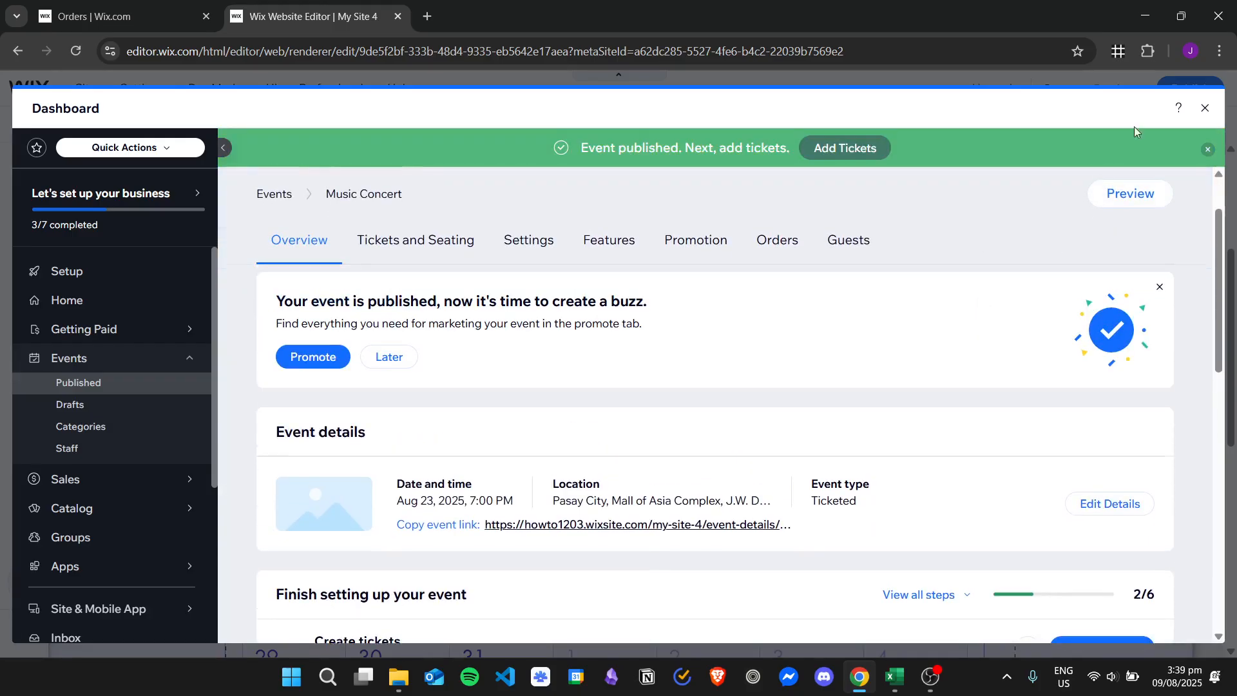
Step: Close the dashboard and examine the events calendar on the page for the Music Concert entry
click(1207, 112)
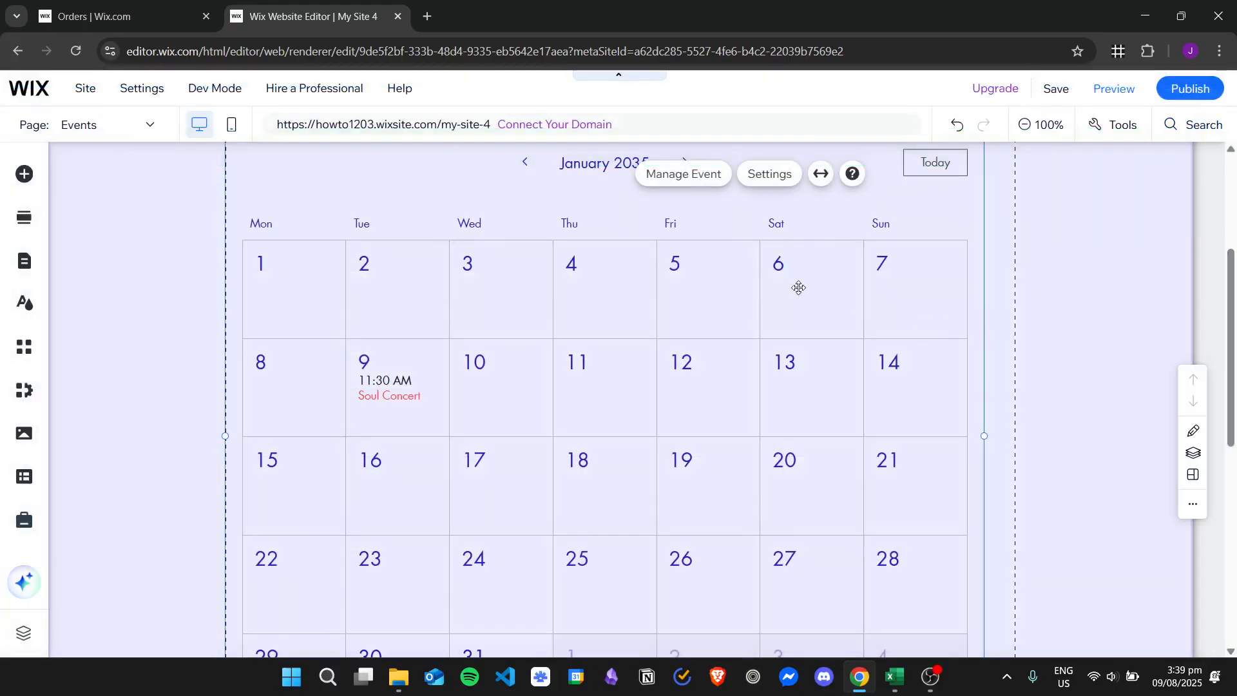
scroll(841, 284, up, 1)
click(1046, 303)
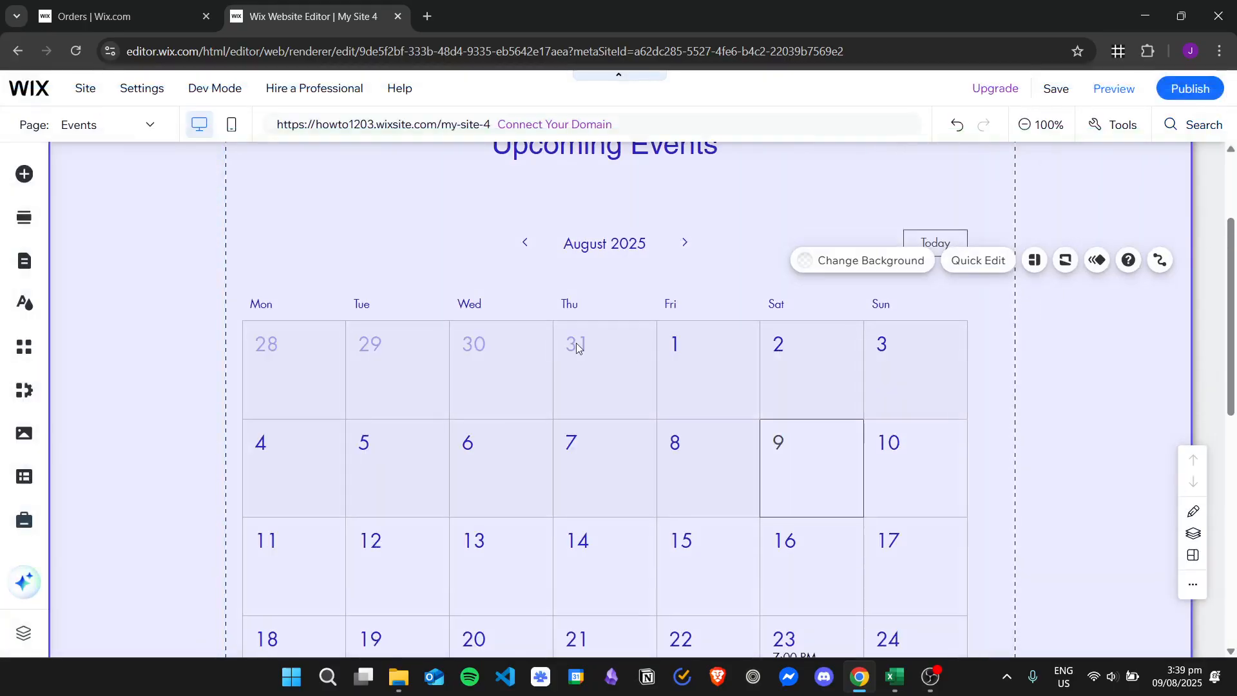
scroll(683, 236, up, 1)
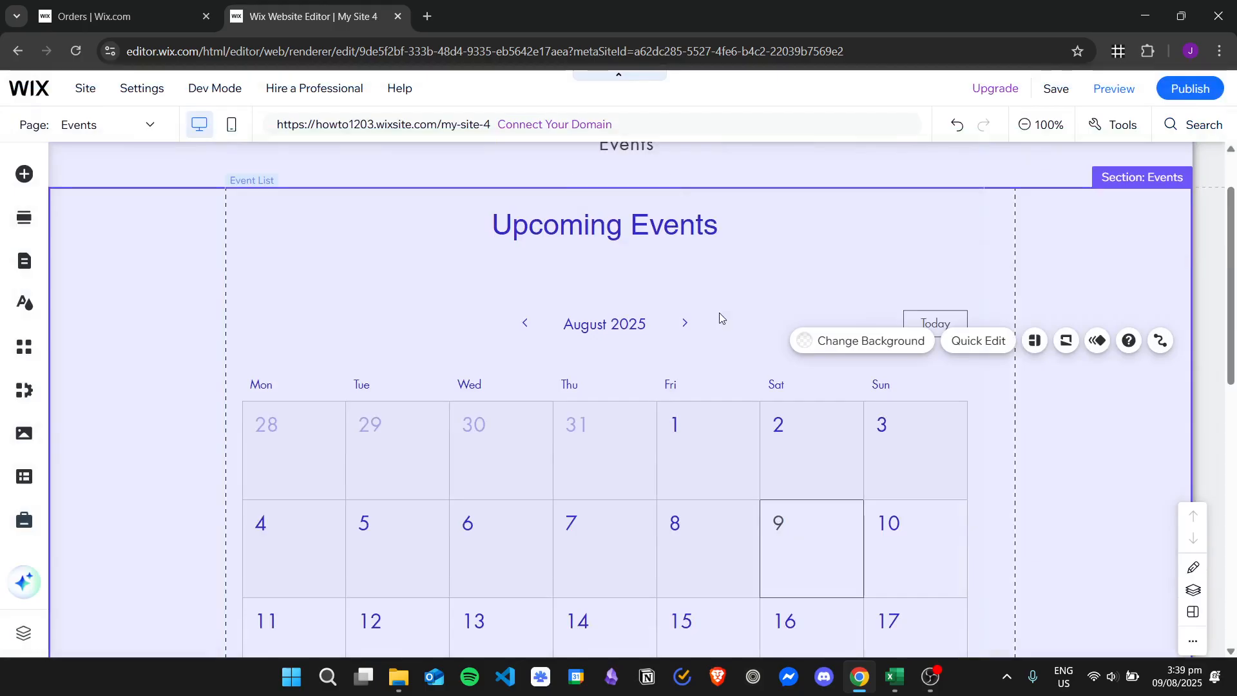
scroll(719, 312, down, 1)
scroll(772, 342, down, 2)
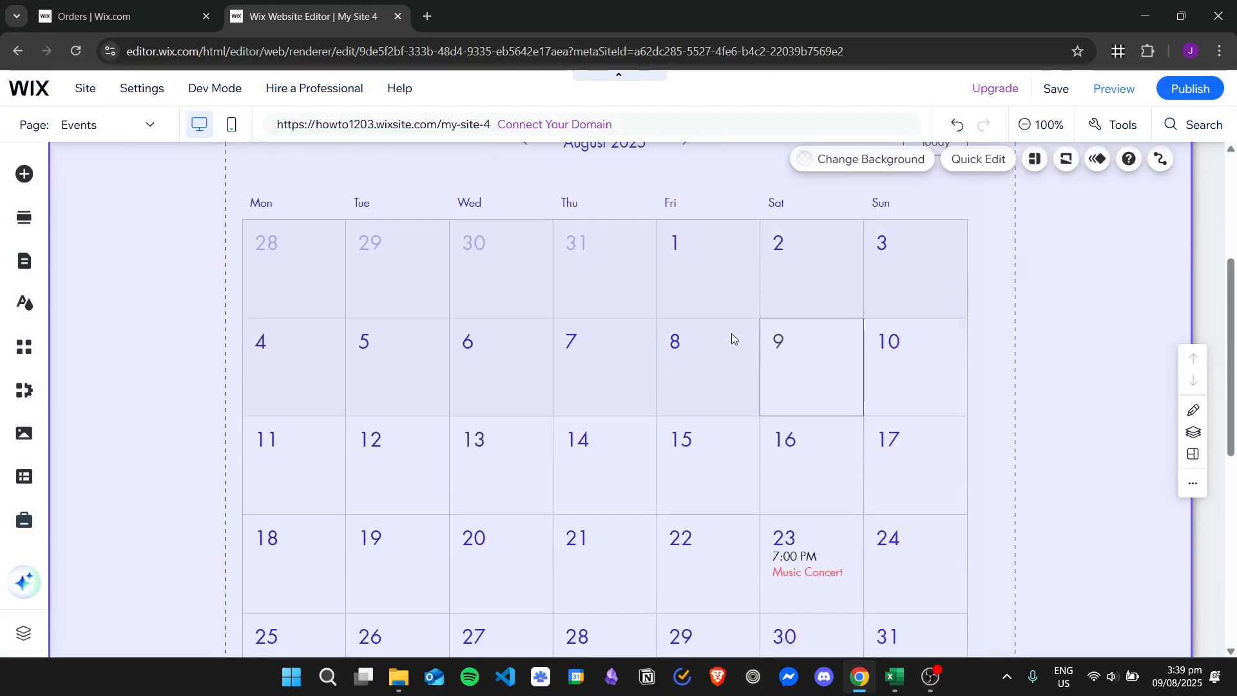
scroll(757, 339, up, 1)
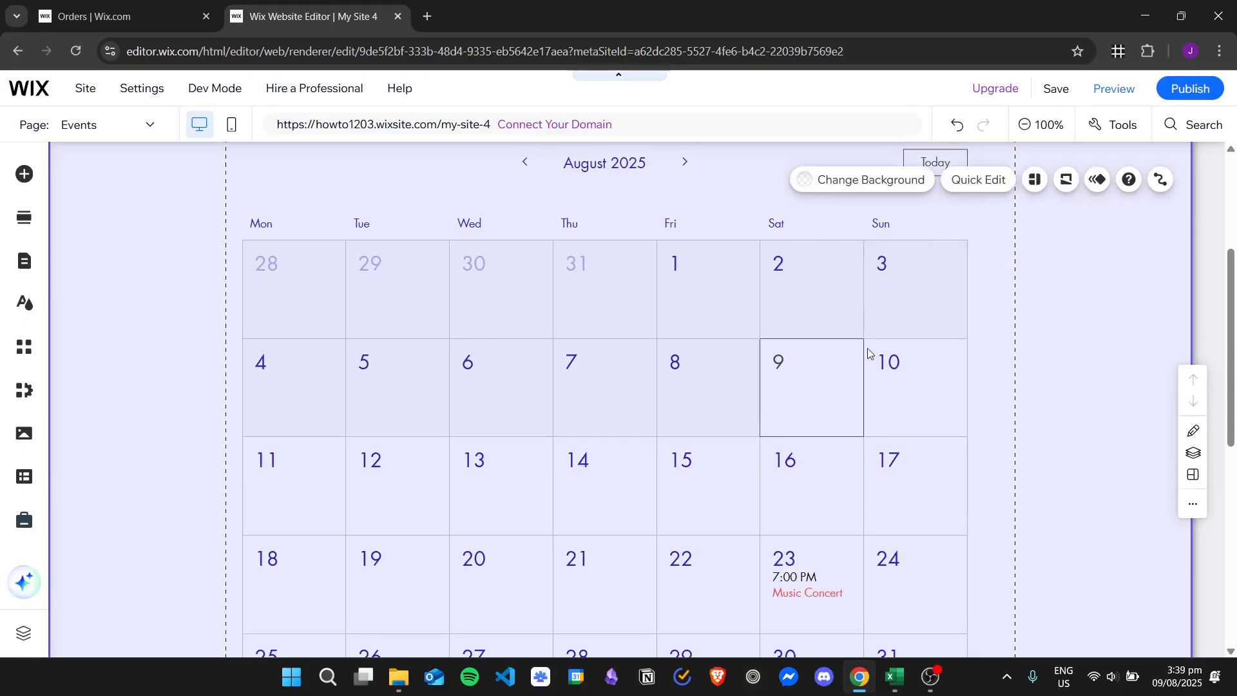
scroll(902, 509, down, 1)
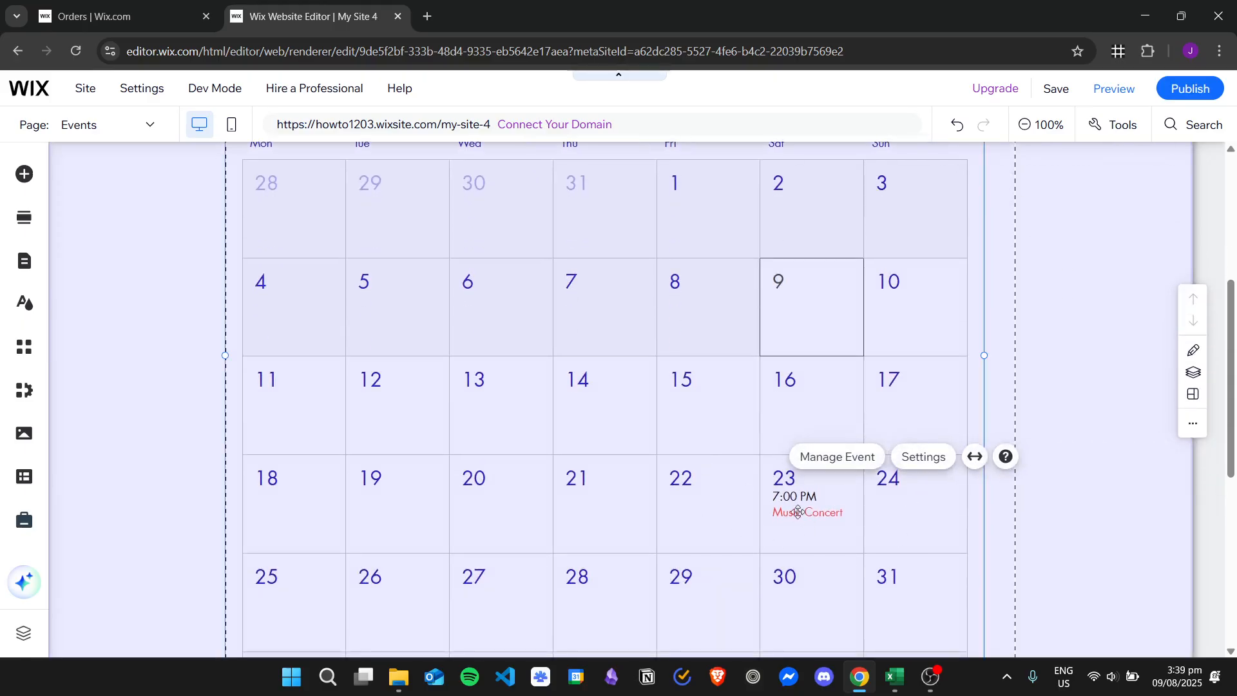
scroll(804, 506, down, 1)
scroll(803, 506, down, 1)
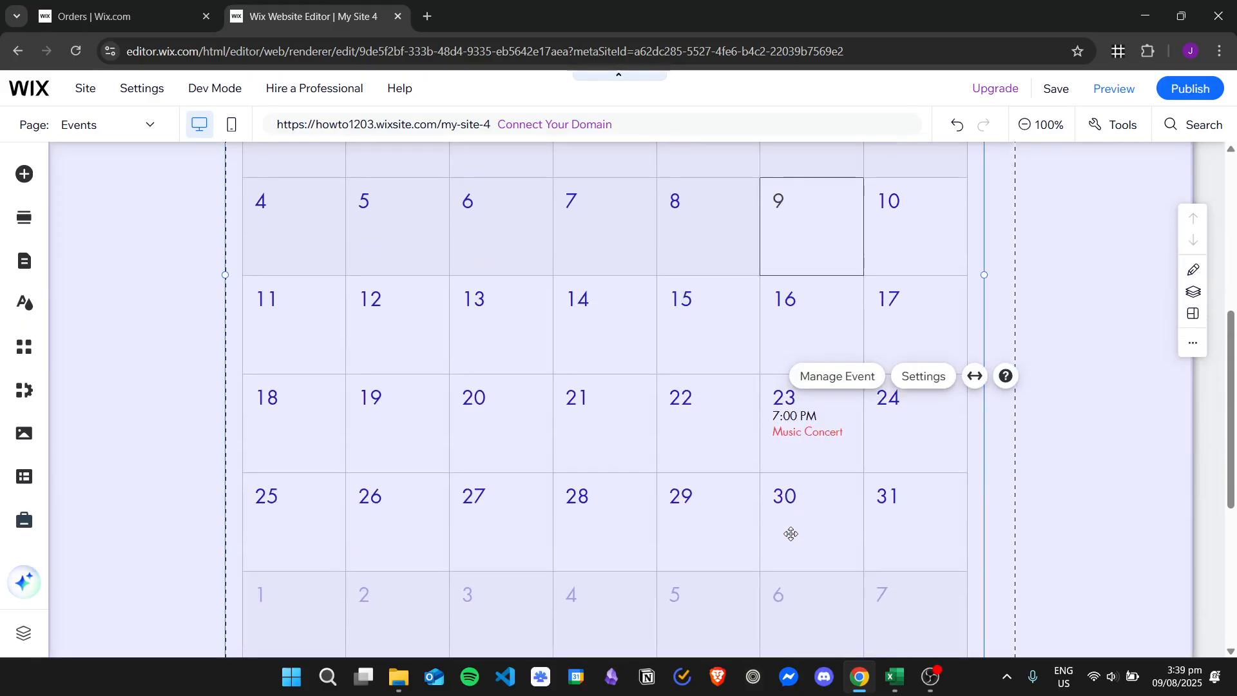
Step: Open the event manager from the calendar and start a new event of type RSVP event
click(846, 384)
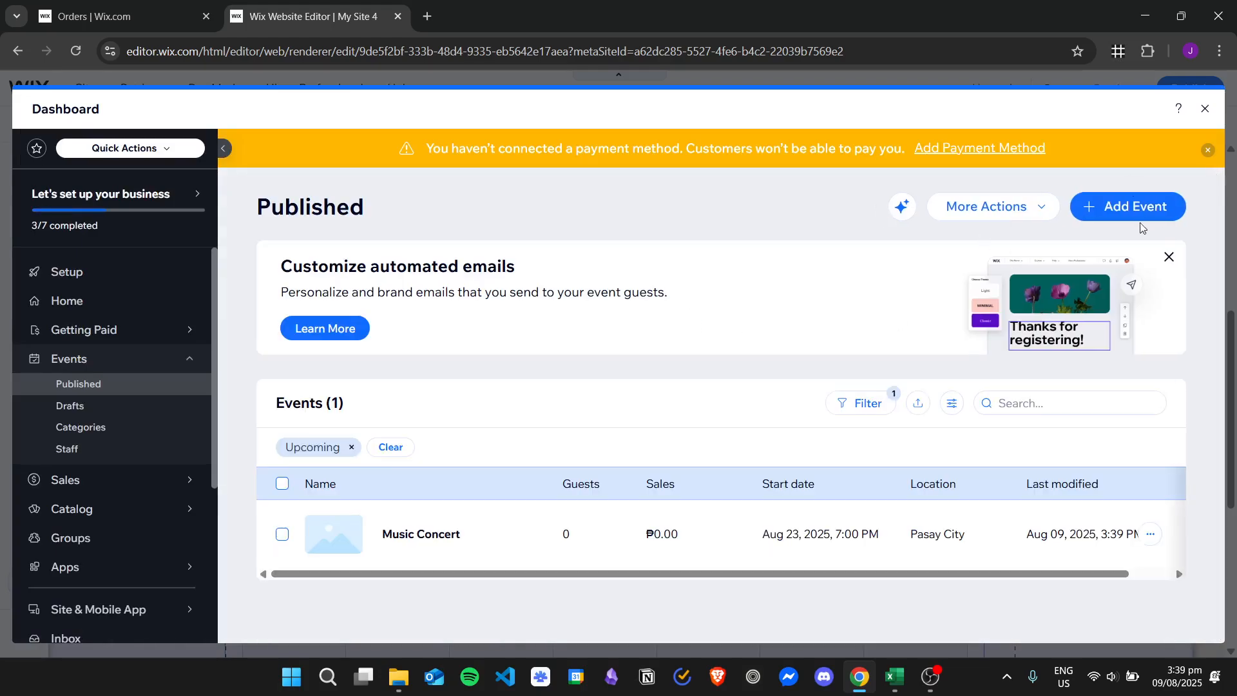
click(1139, 209)
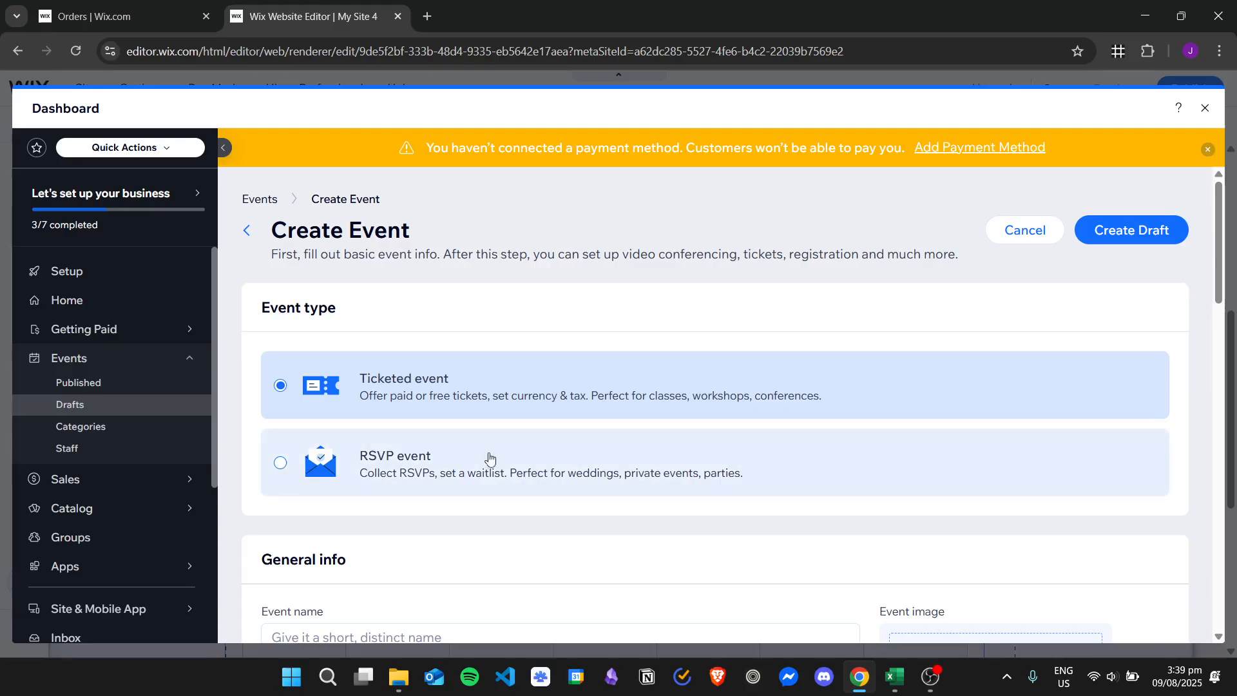
click(485, 464)
Step: Name the event Online Consultation and enter Test as its short teaser
scroll(484, 464, down, 5)
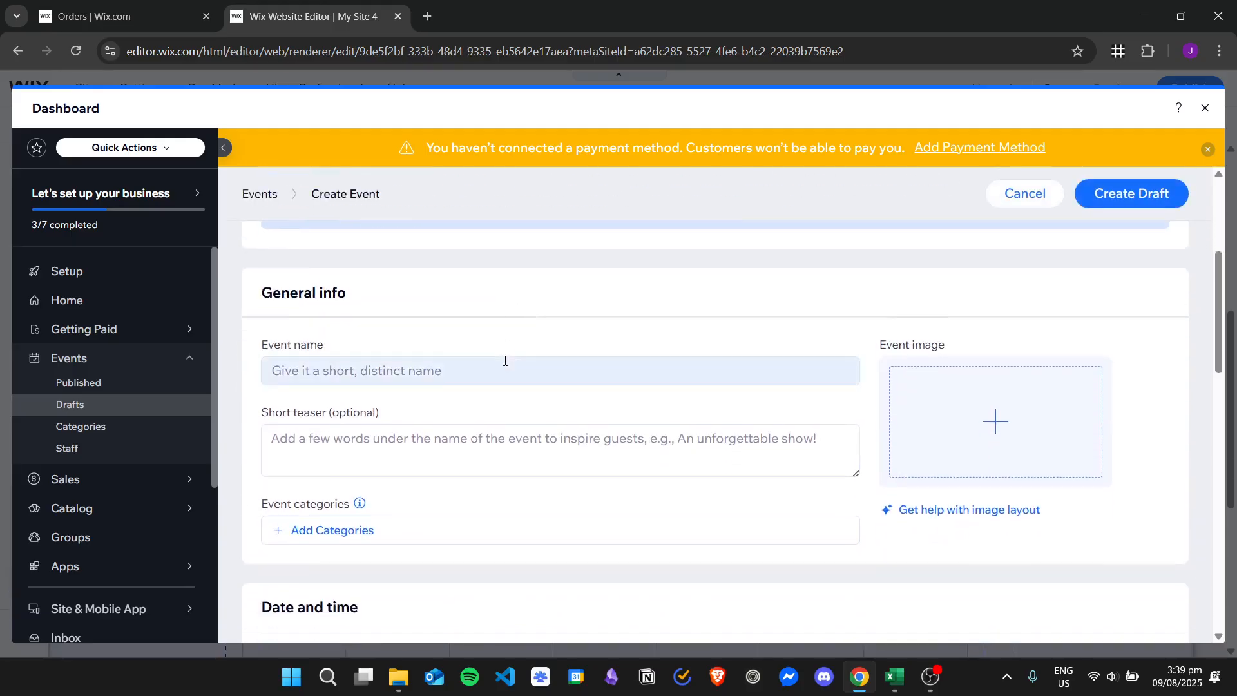
click(492, 315)
text(Online Consulatio)
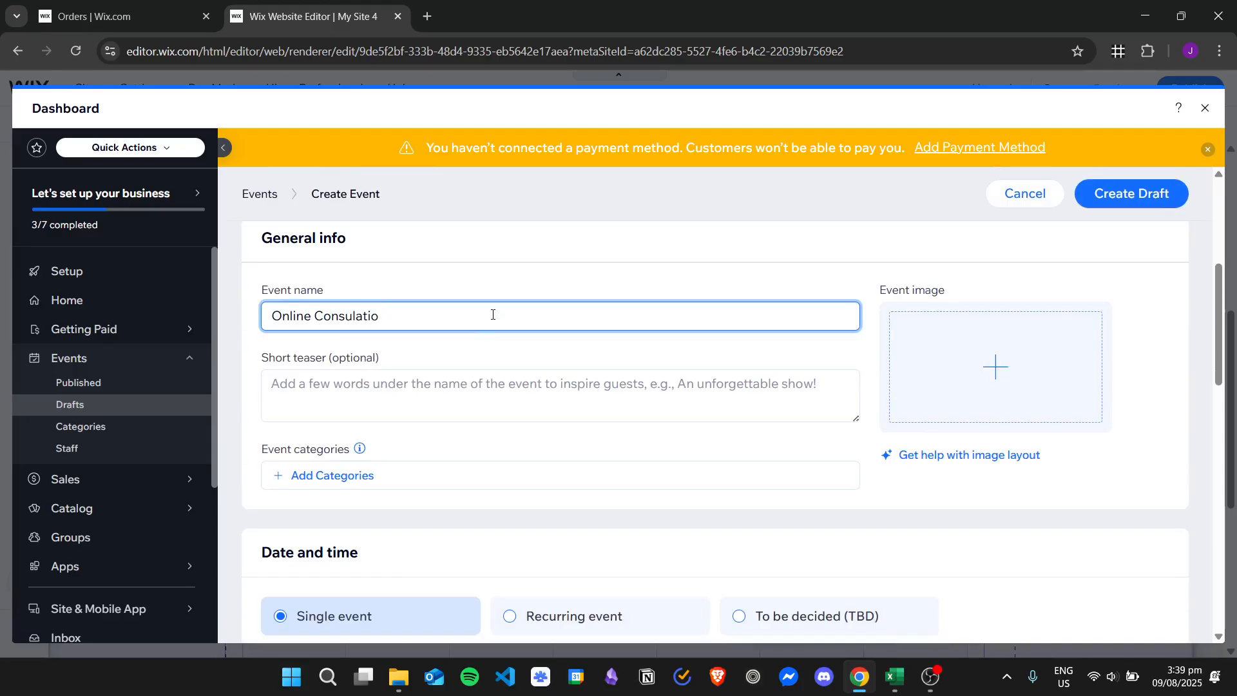
key(BackSpace)
key(BackSpace)
key(BackSpace)
click(494, 377)
text(Test)
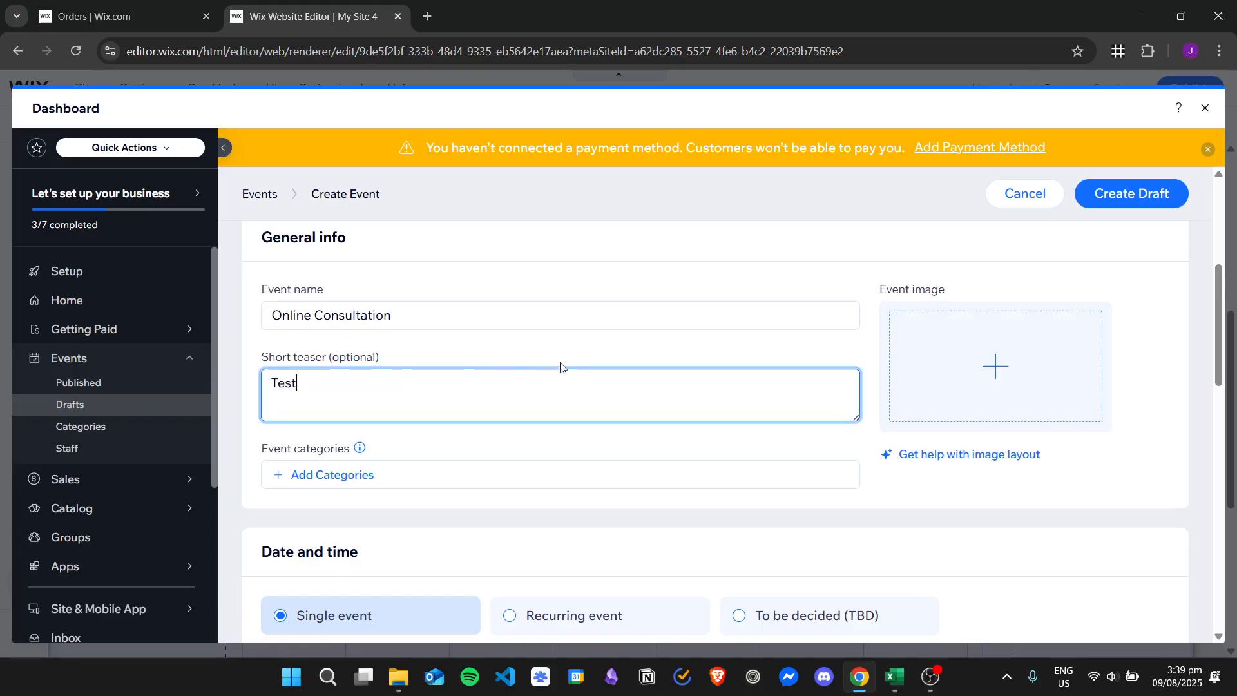
Step: Set the single event's start date to Aug 17, 2025
scroll(562, 364, down, 5)
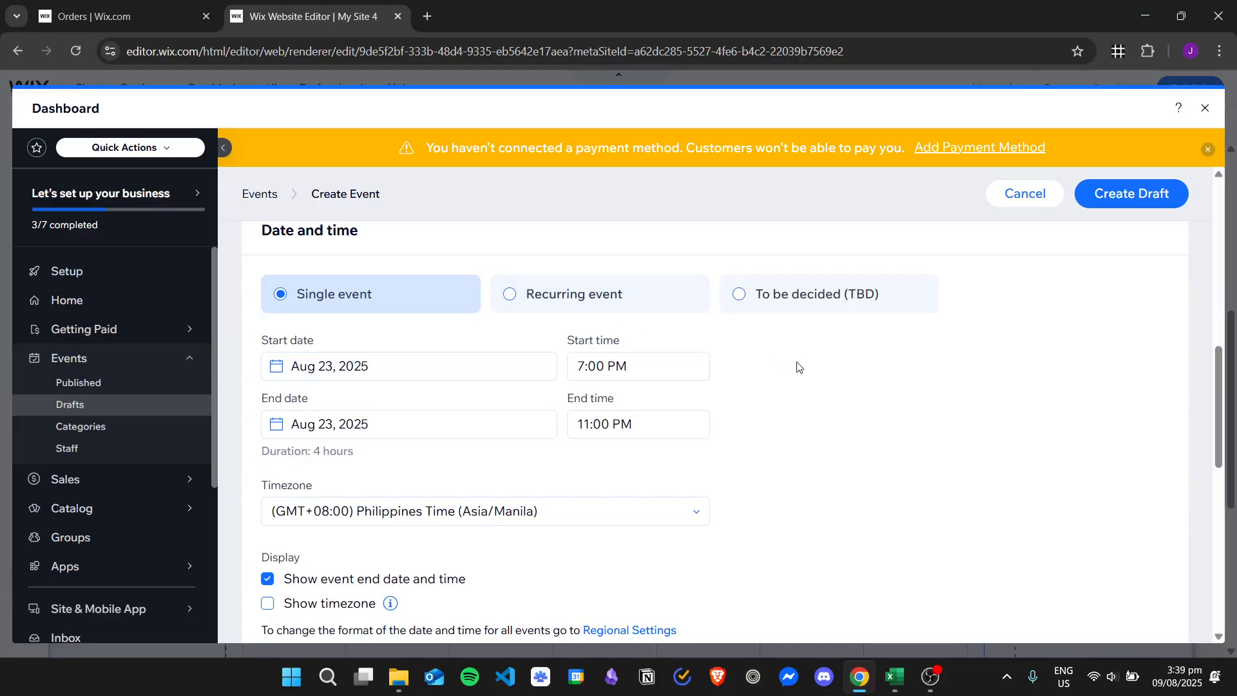
scroll(798, 365, down, 2)
click(330, 286)
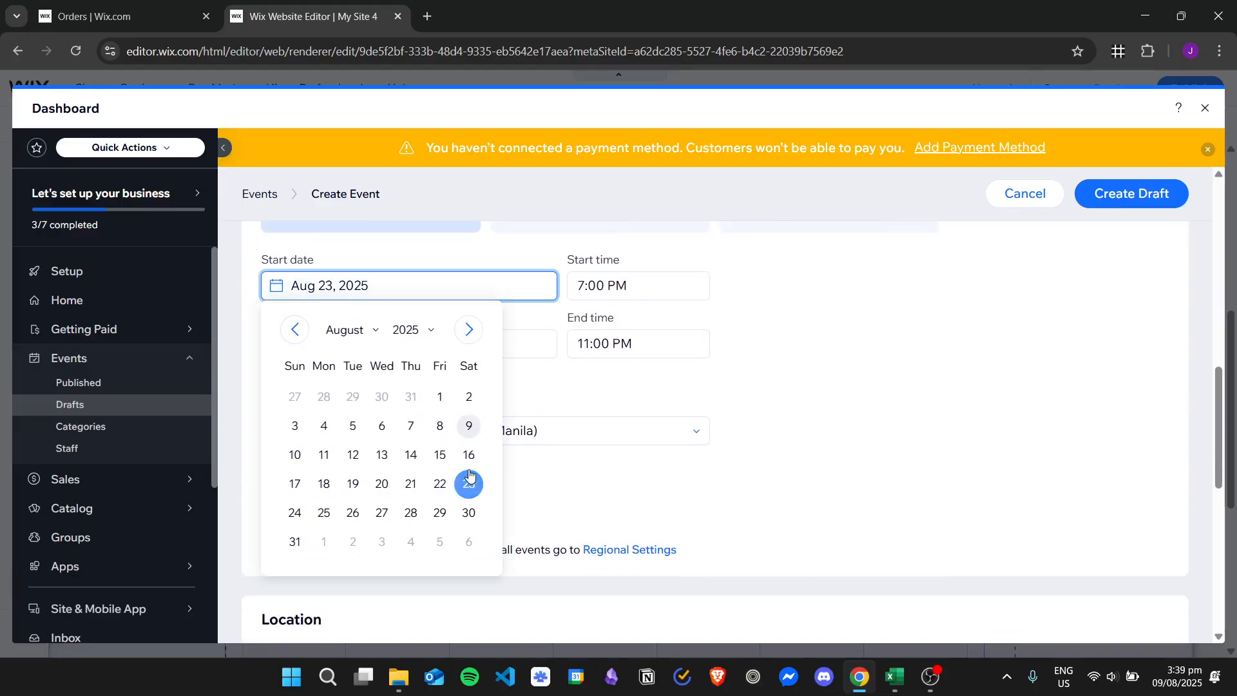
click(295, 482)
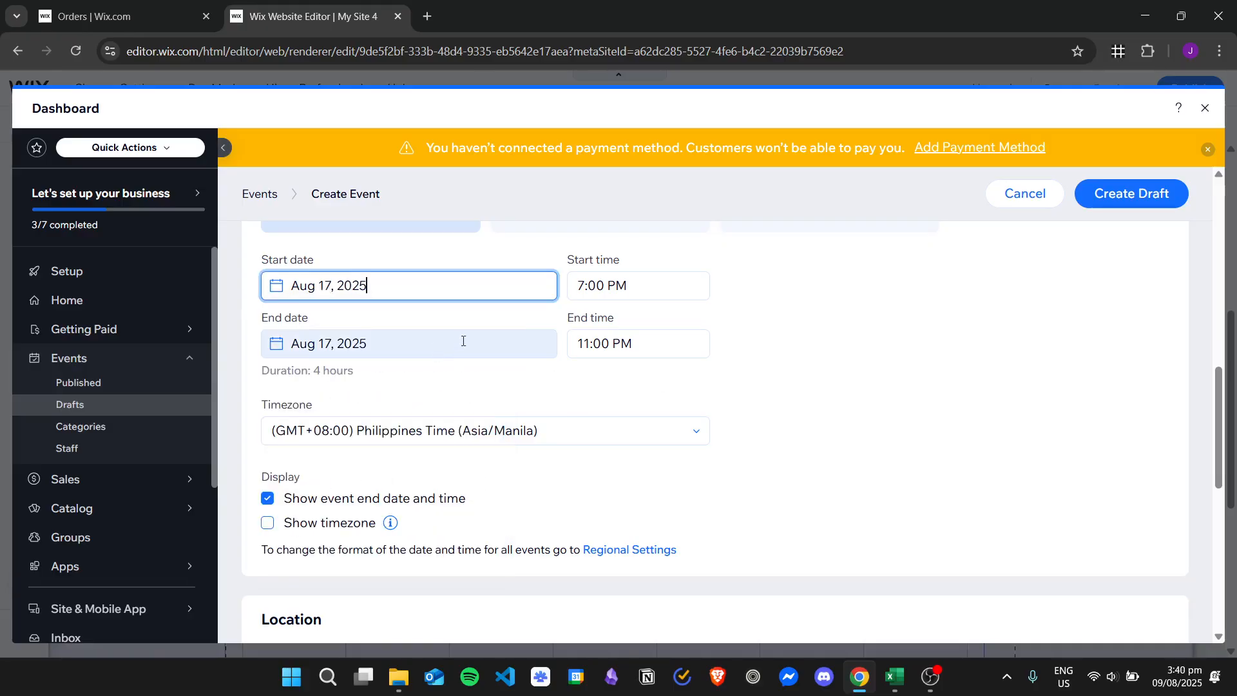
Step: Set the event location to Online with the location title Zoom
scroll(394, 397, down, 4)
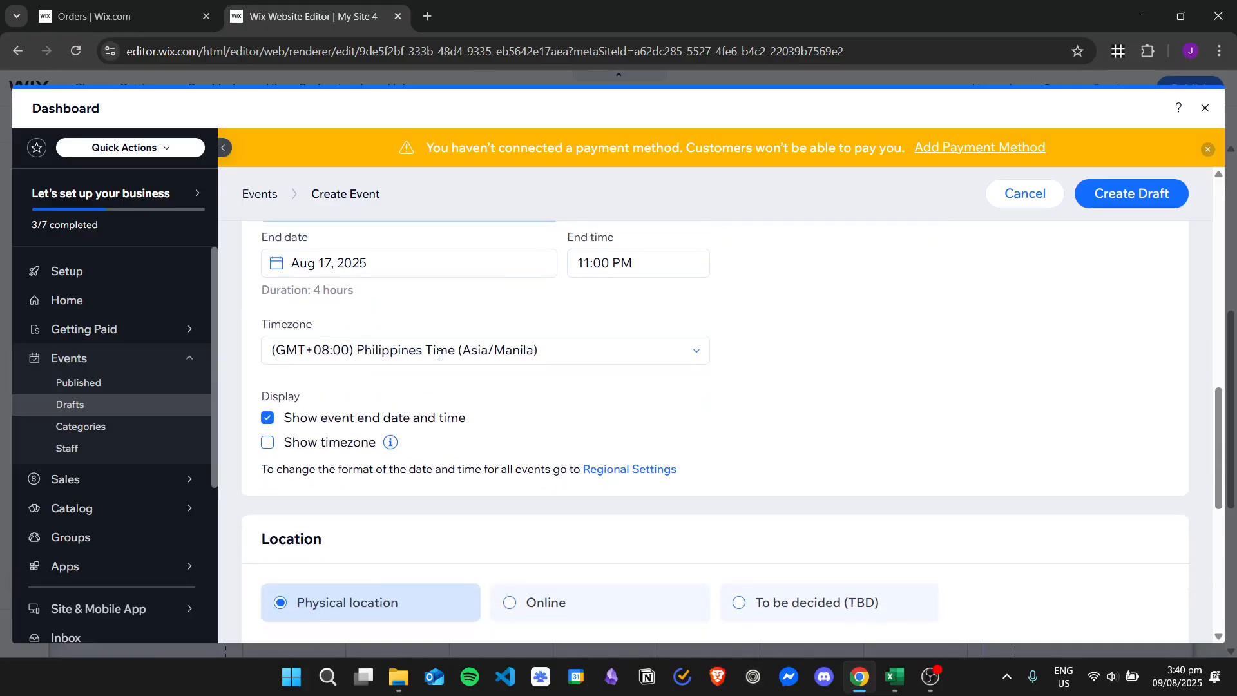
click(561, 441)
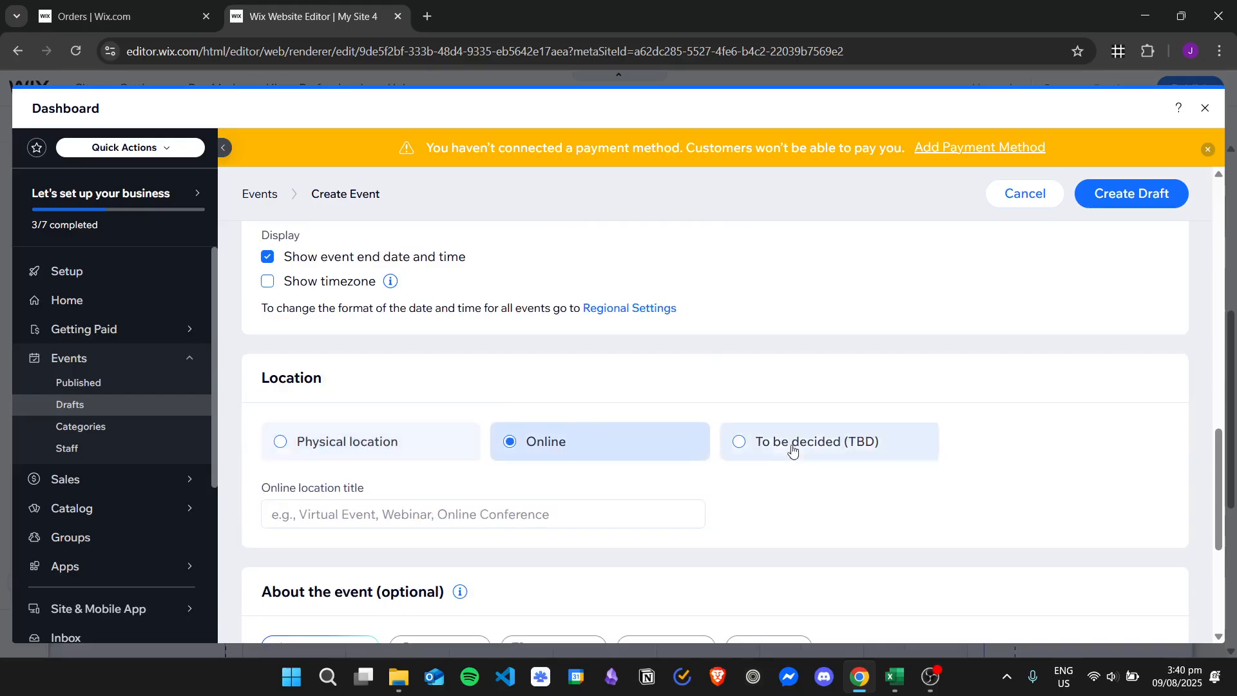
click(440, 515)
text(Zoom)
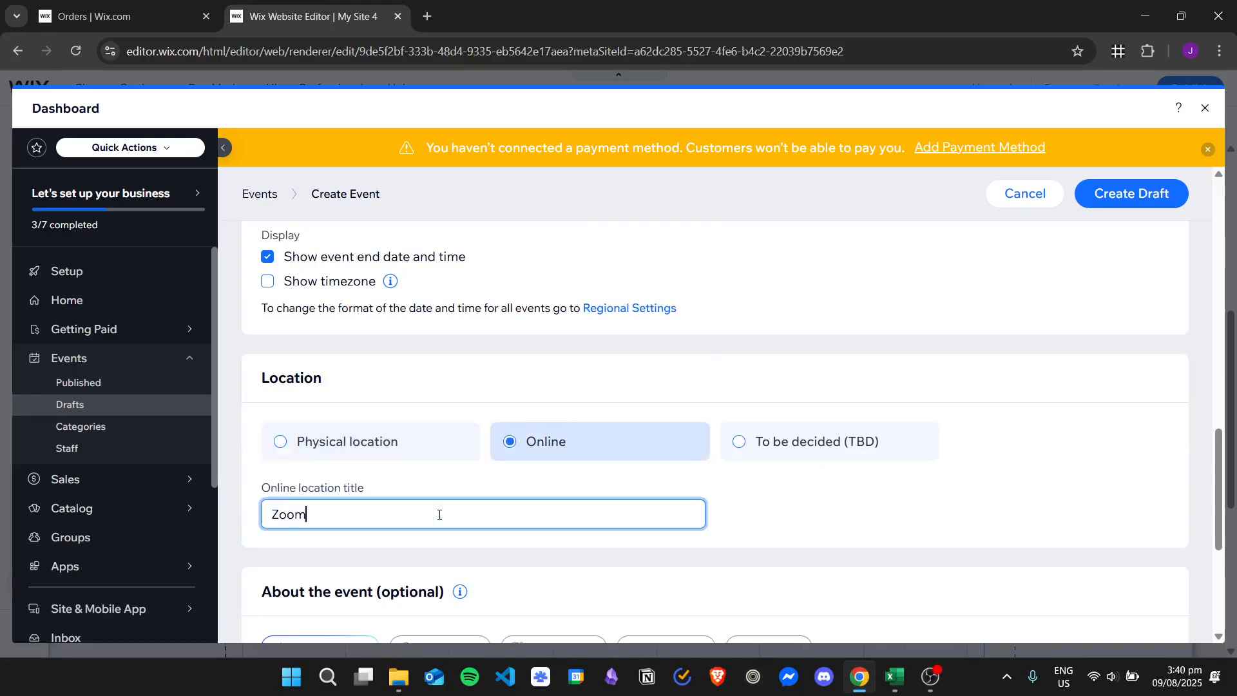
click(886, 500)
Step: Create the draft of the Online Consultation event, publish it and return to the page editor
scroll(896, 535, down, 5)
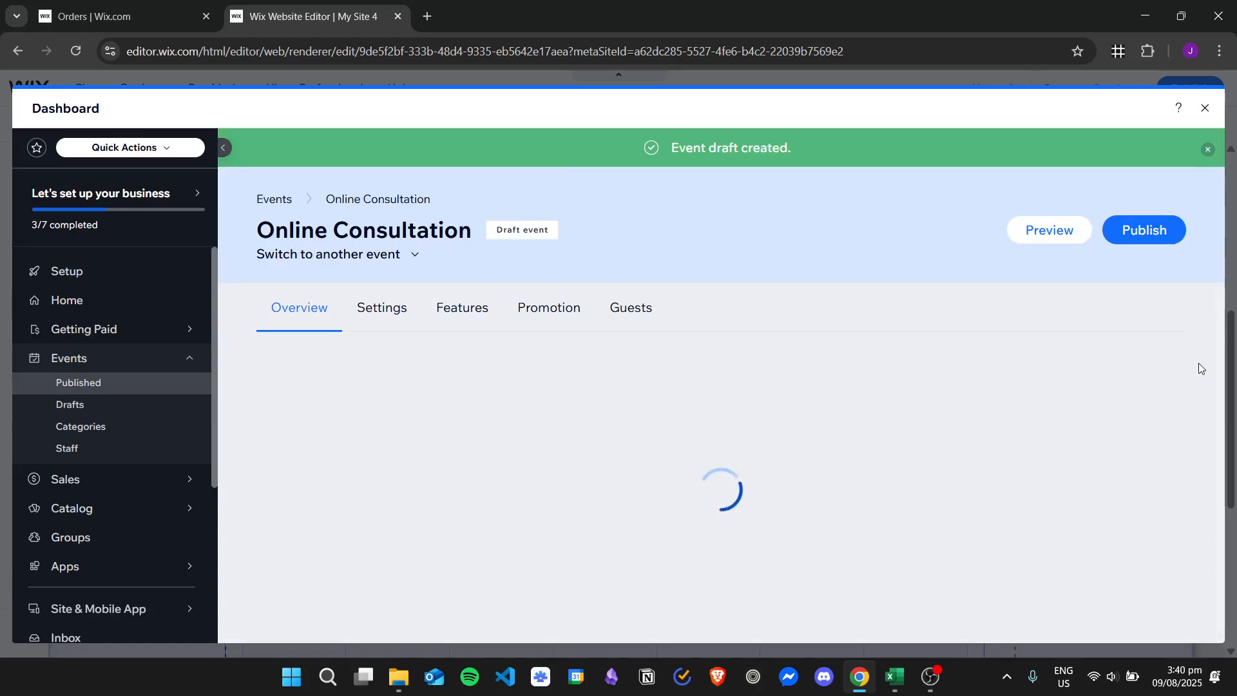
click(1138, 236)
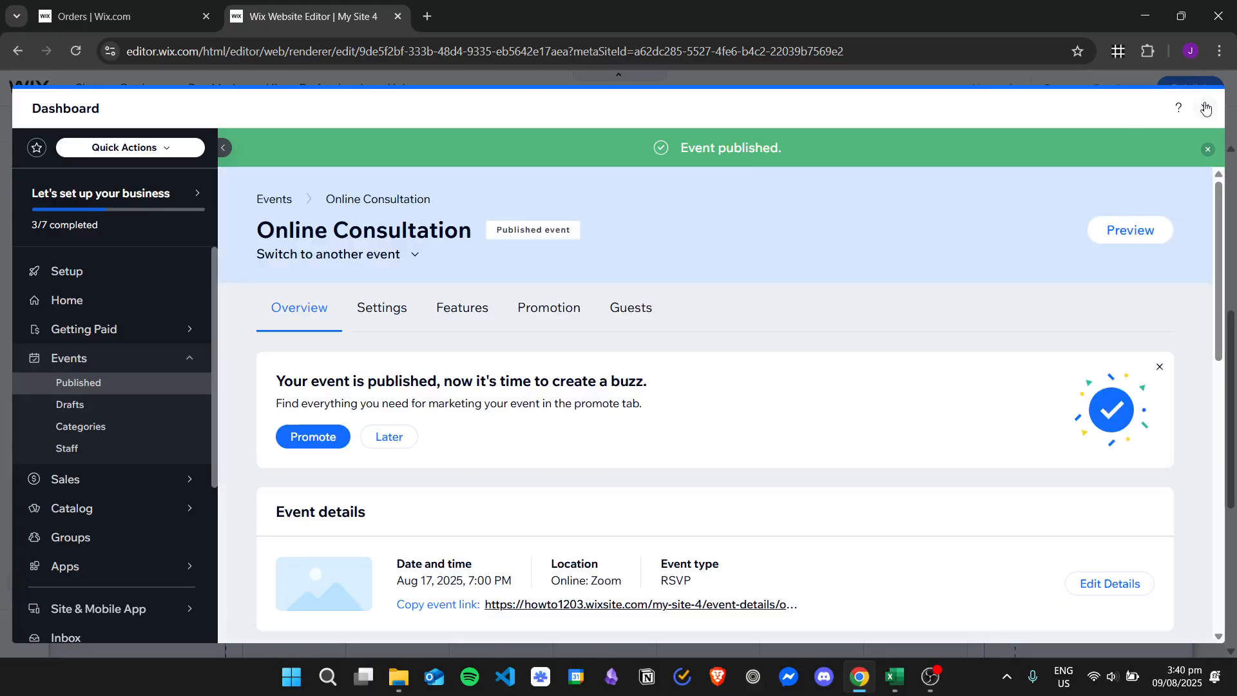
click(1206, 109)
Step: Examine the August 2025 calendar on the page for the Online Consultation and Music Concert entries
scroll(1099, 353, up, 1)
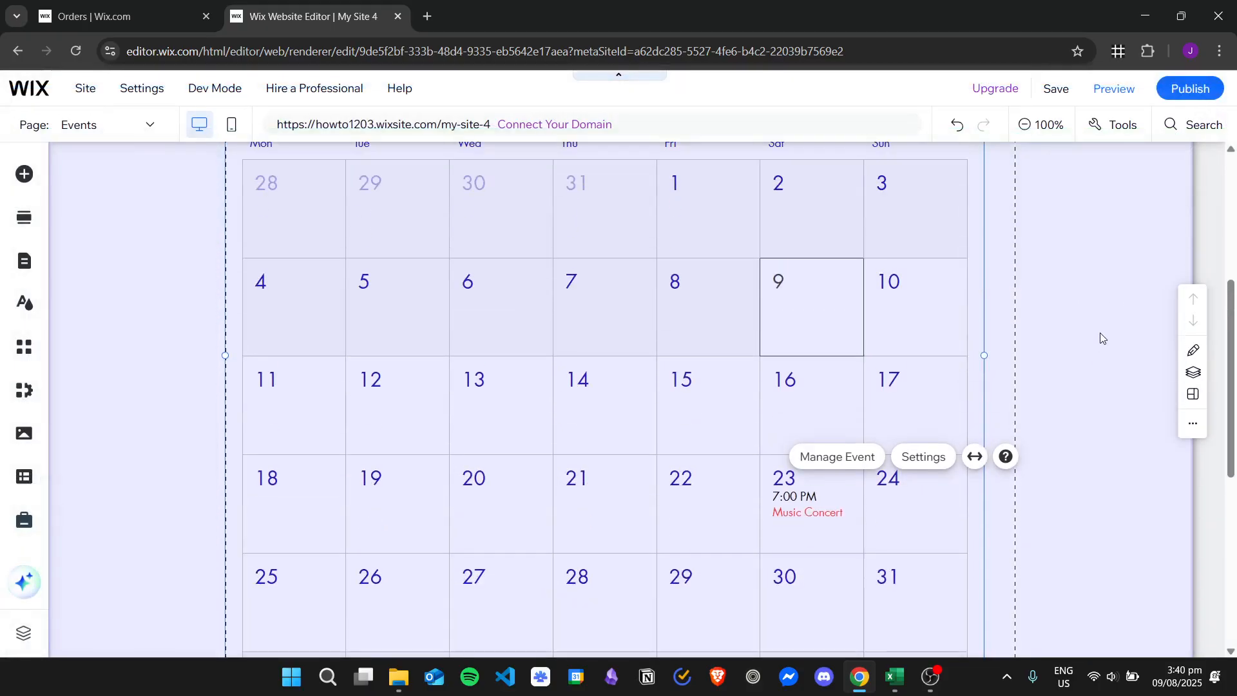
click(1081, 430)
click(905, 424)
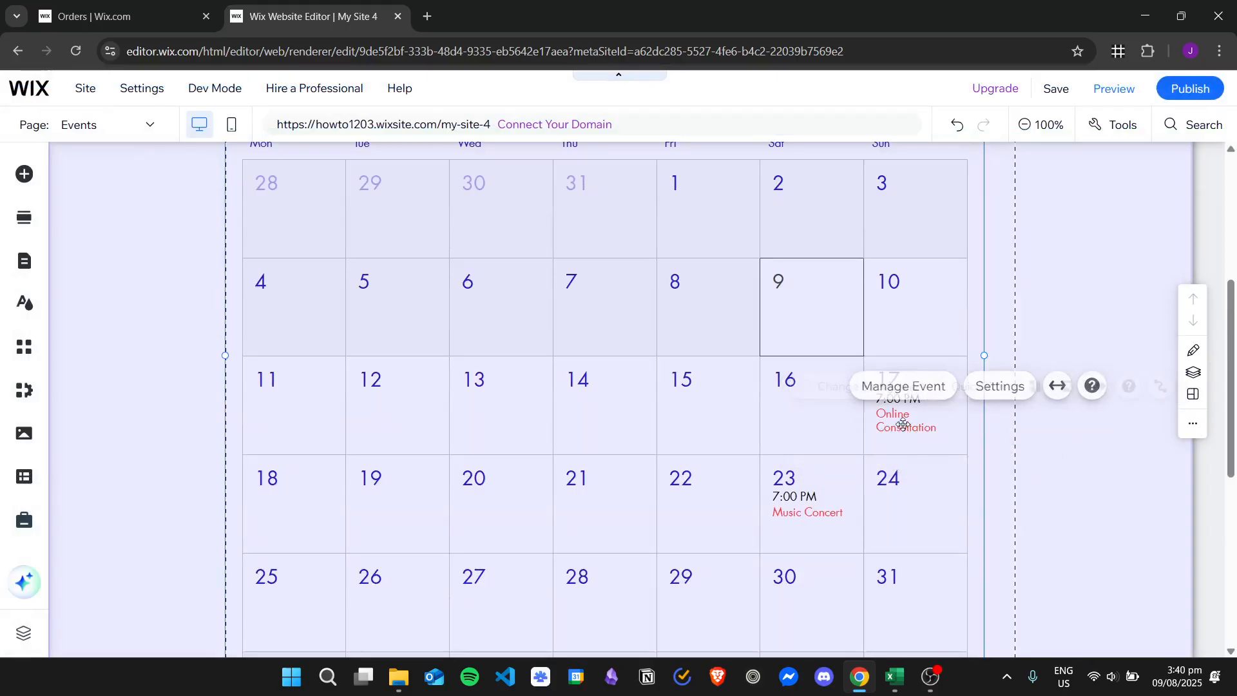
click(1080, 475)
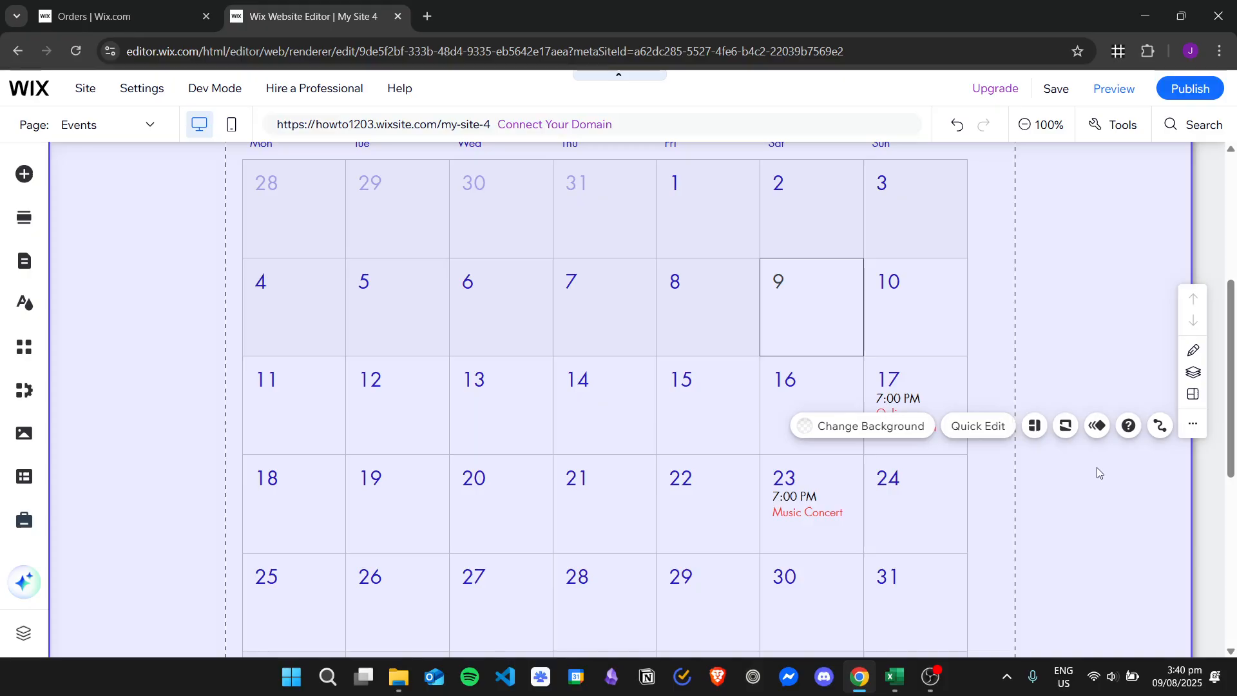
click(613, 312)
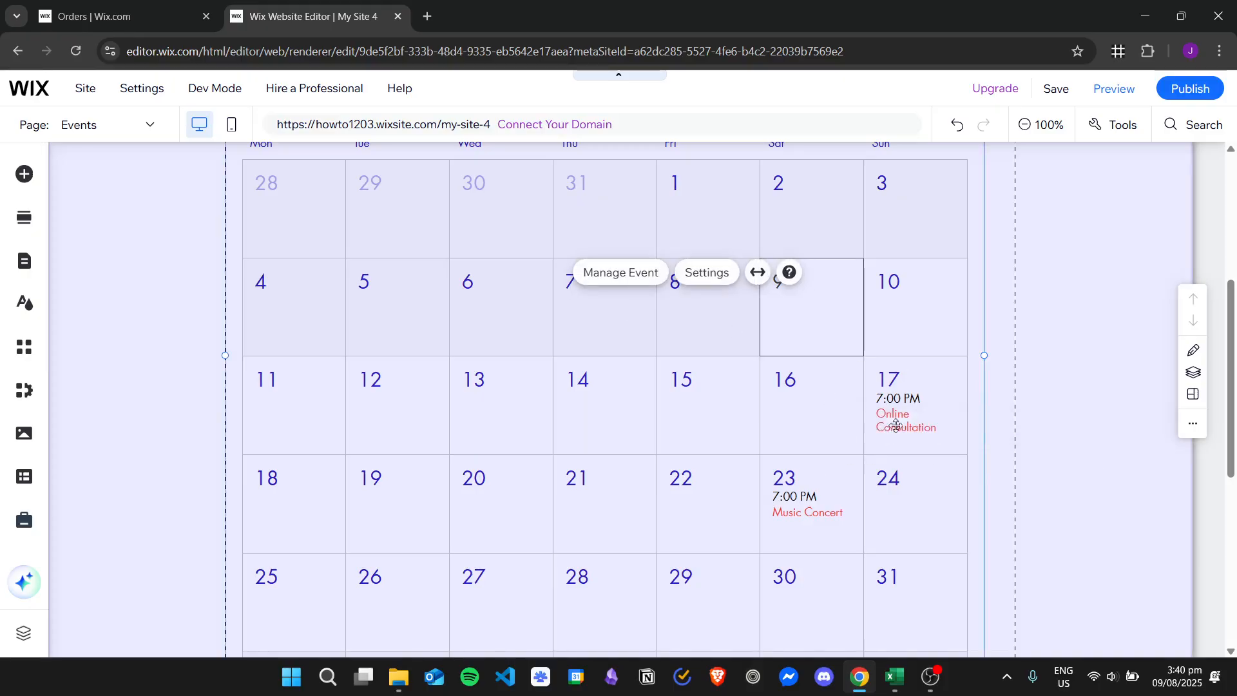
scroll(883, 418, down, 2)
scroll(882, 418, up, 4)
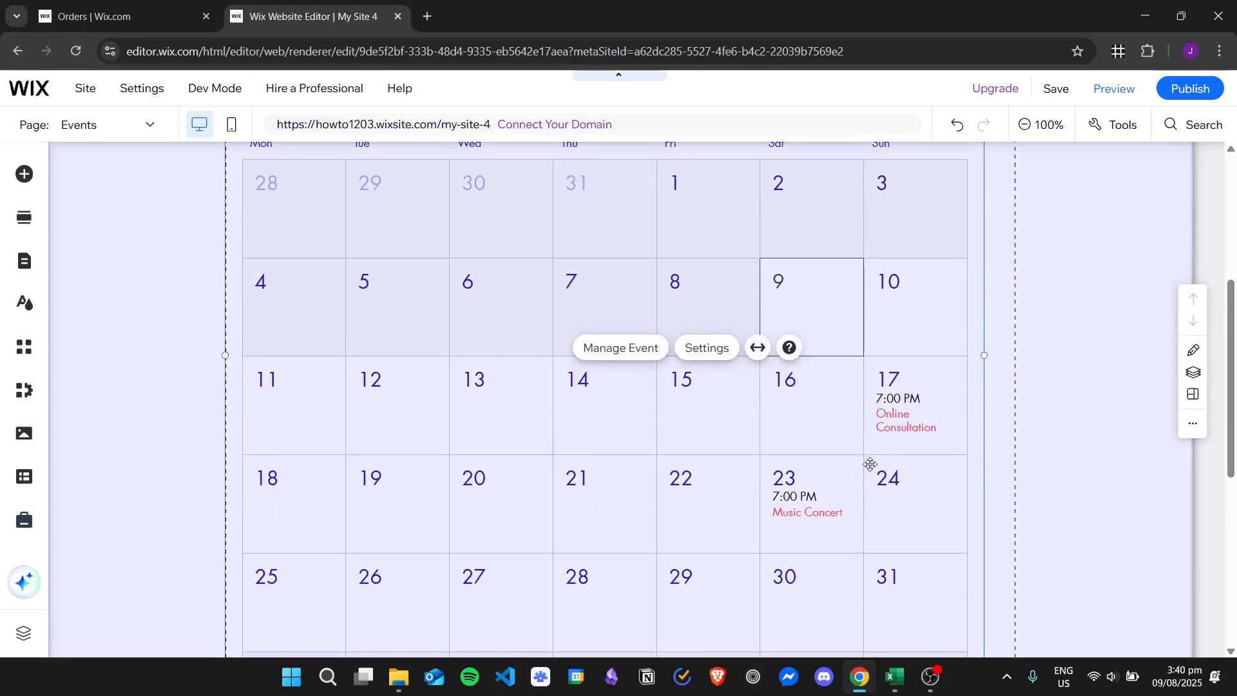
scroll(687, 320, up, 1)
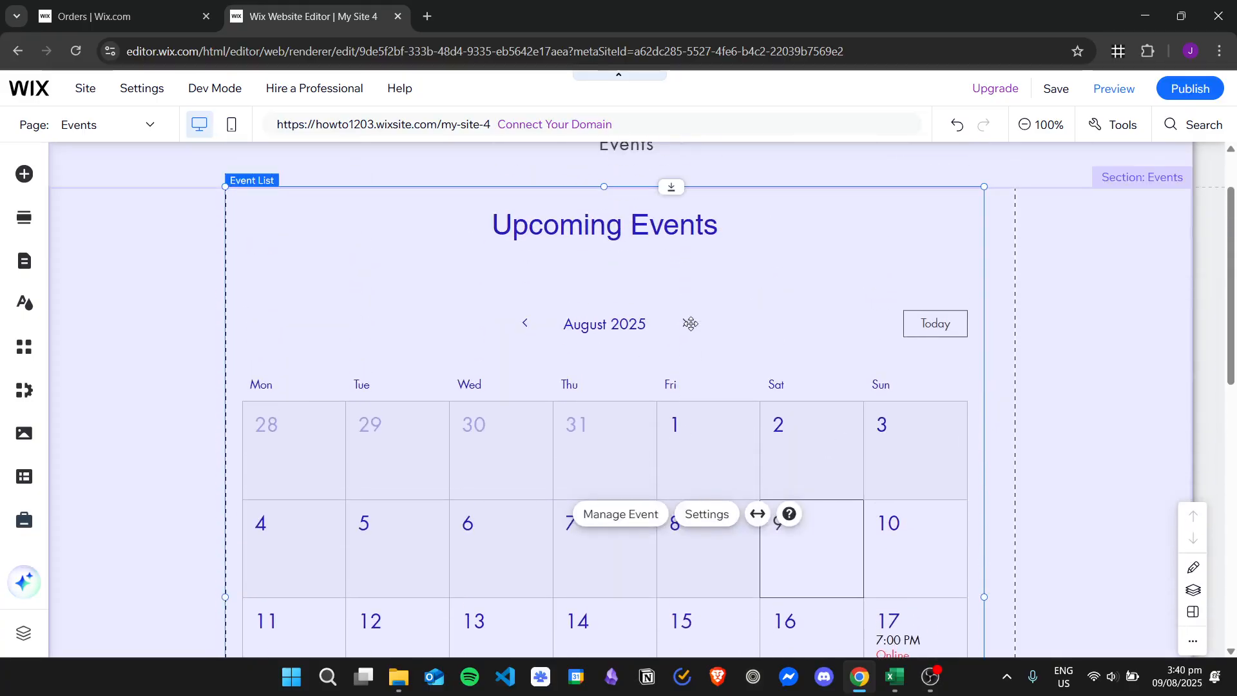
scroll(710, 337, down, 1)
scroll(848, 393, down, 1)
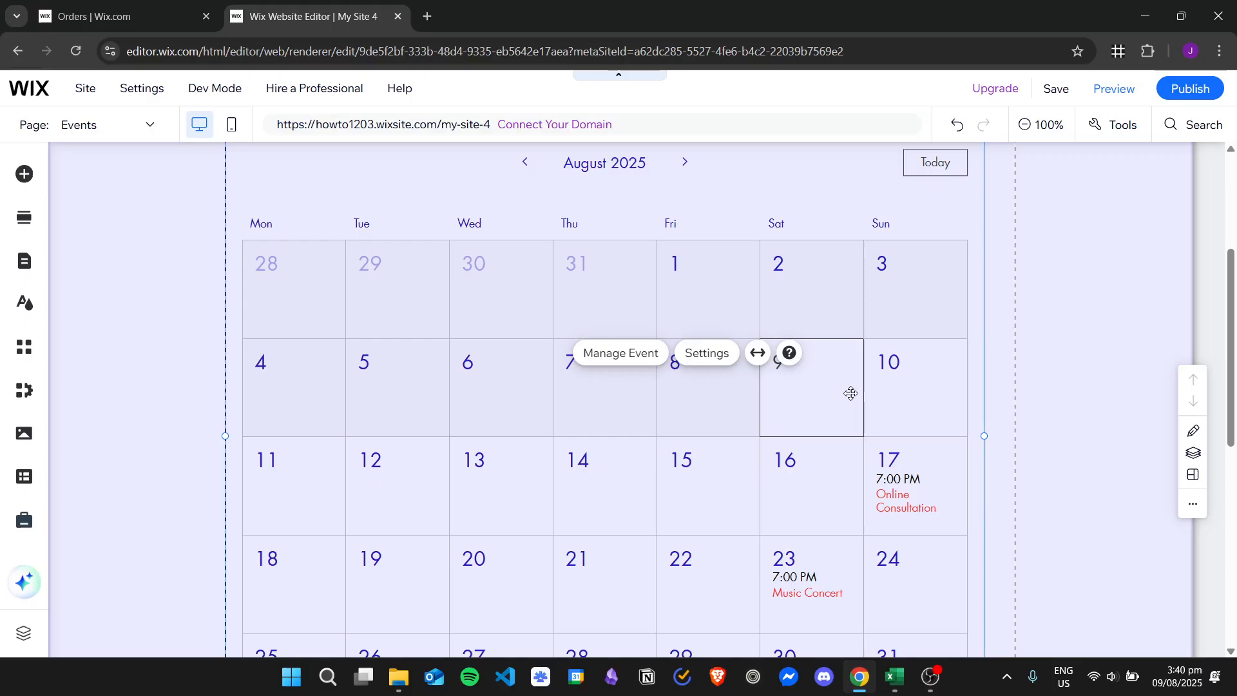